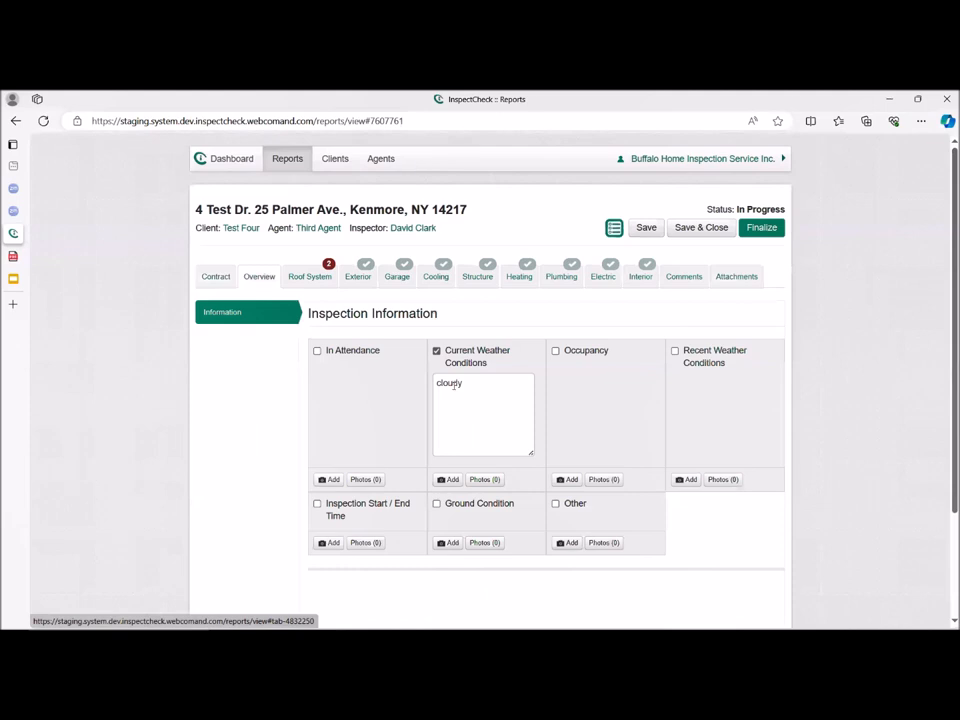
Mark Occupancy in the inspection information and enter "Vacant" as its description.
left_click(585, 352)
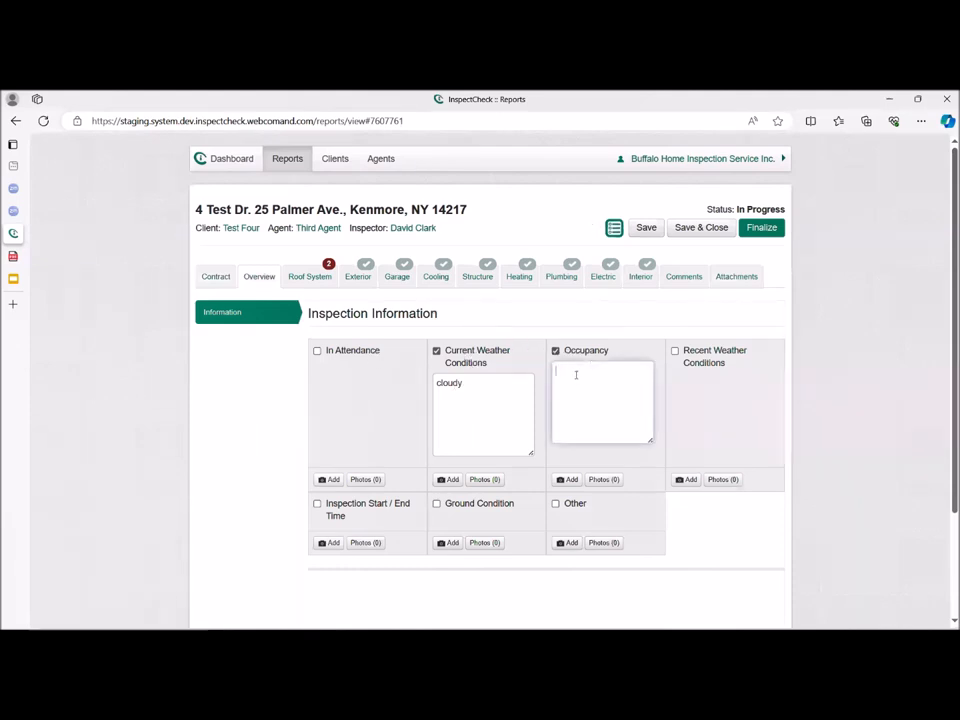
type("Vacant")
key("BackSpace")
key("BackSpace")
type("nt")
In the Roof System's roof covering types, mark Single Ply Membrane and add "Rear addition." on a new line of its description.
left_click(314, 276)
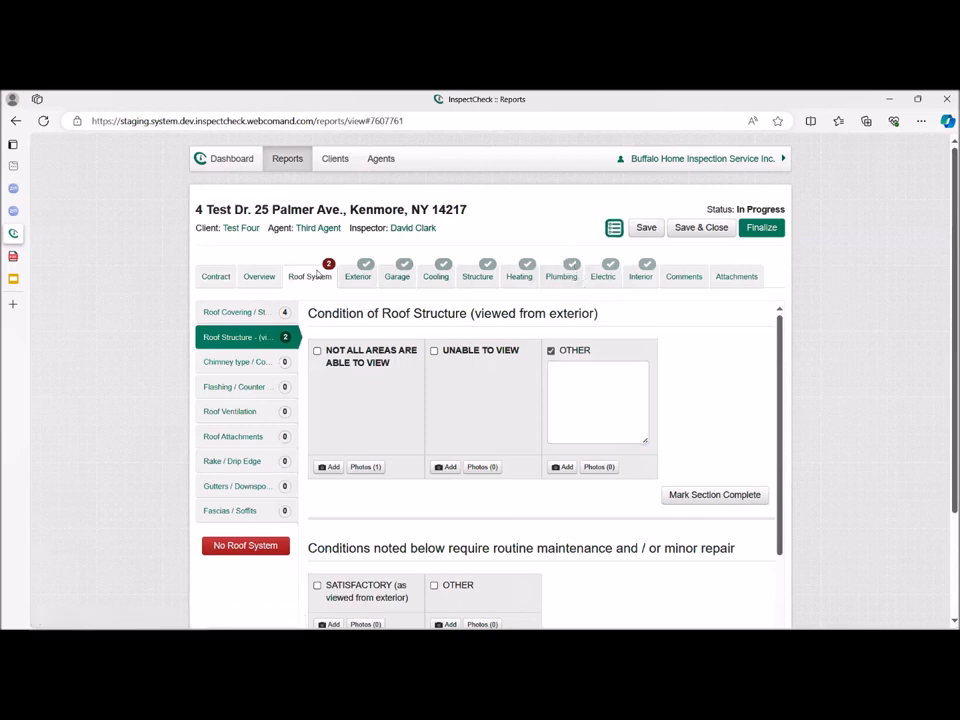
left_click(268, 314)
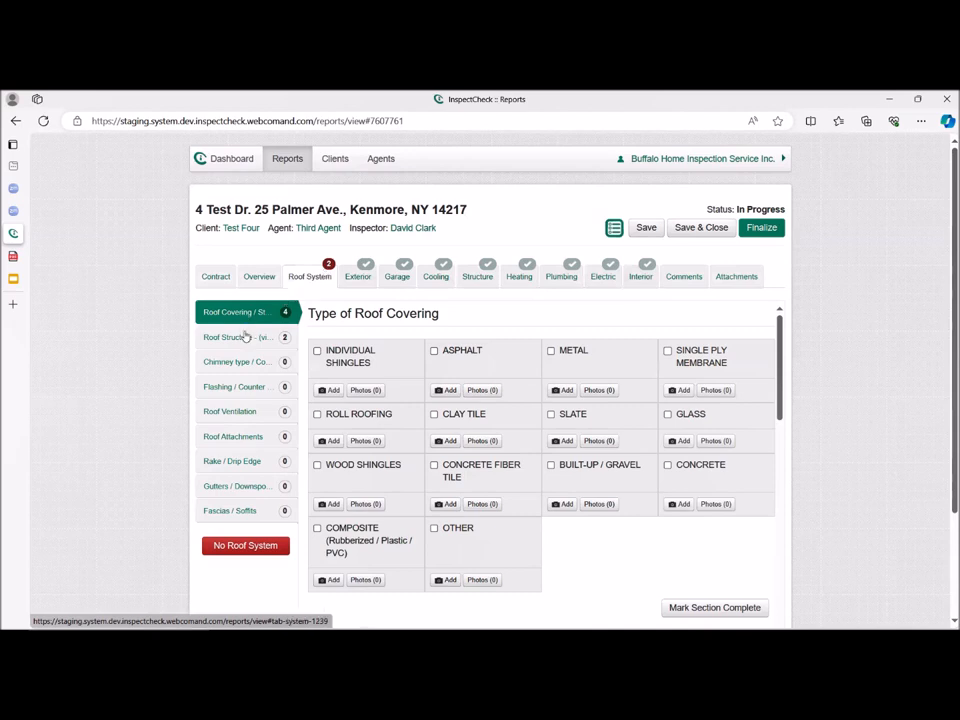
scroll(729, 544, "down", 1)
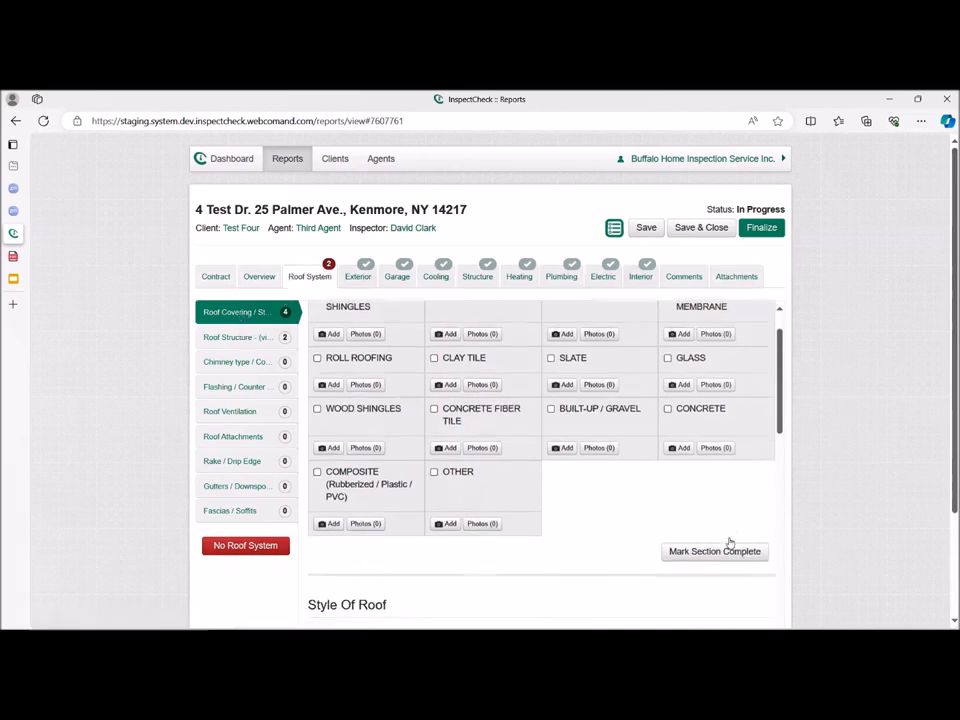
scroll(568, 362, "up", 1)
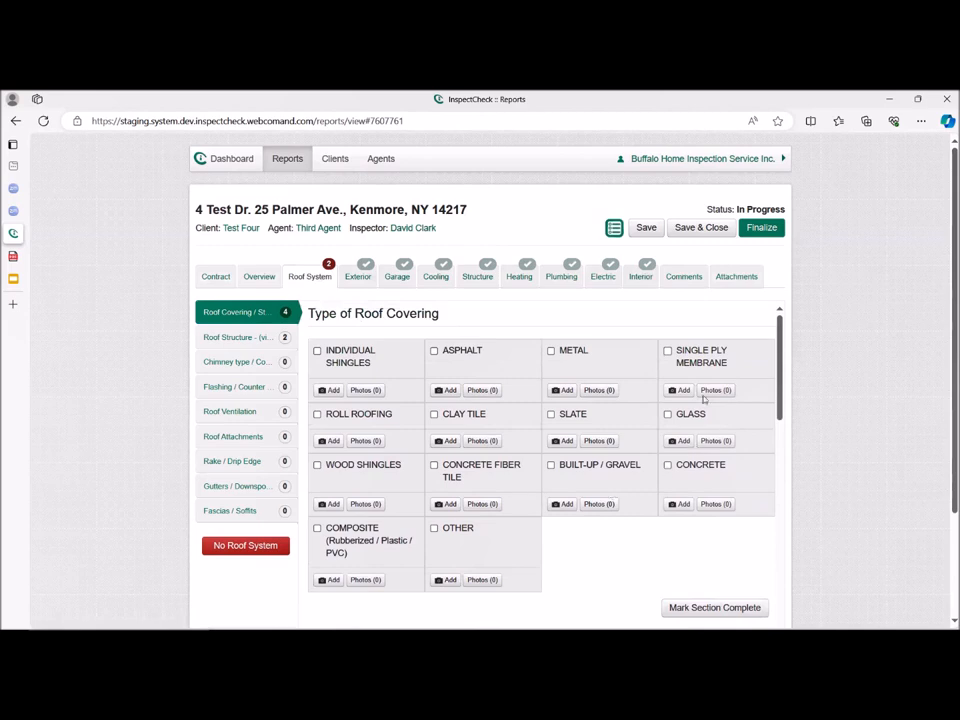
left_click(693, 356)
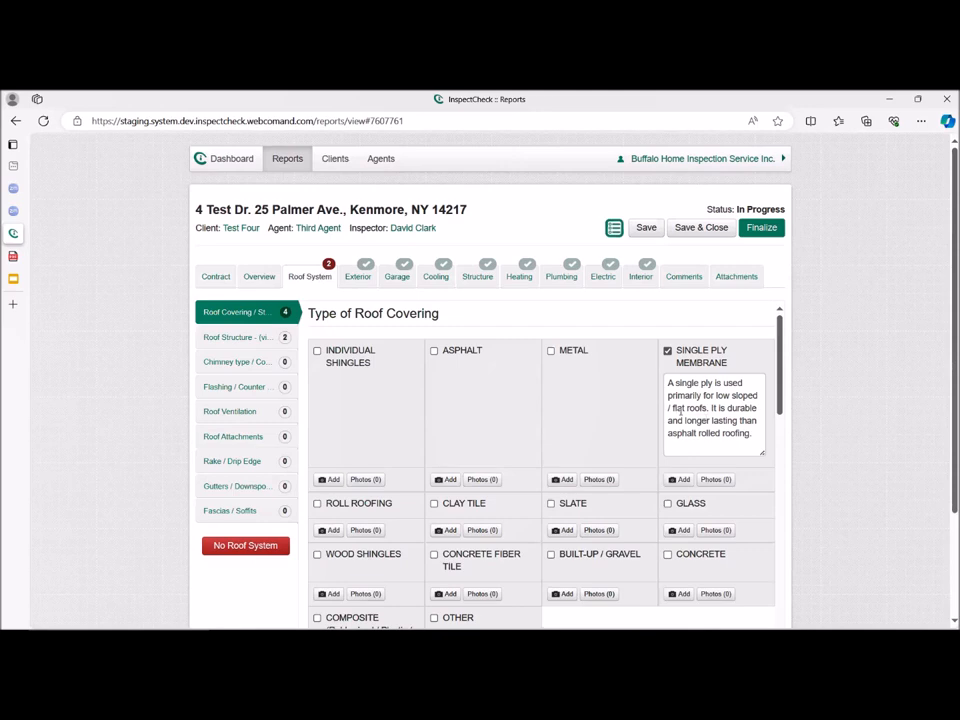
left_click(762, 437)
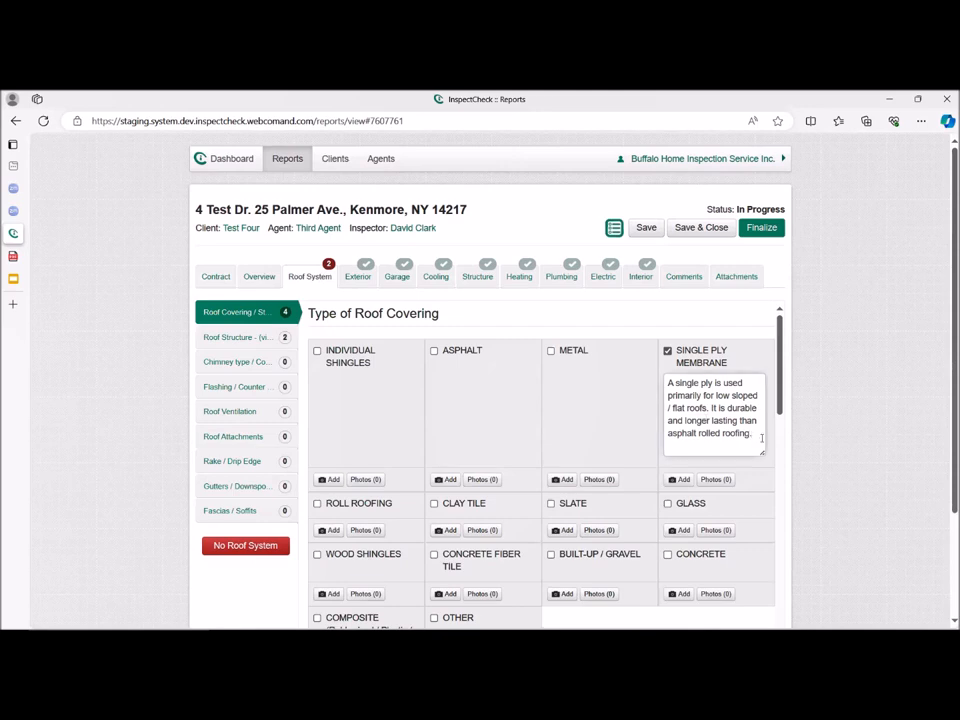
key("Return")
type("Rear addition.")
left_click(614, 229)
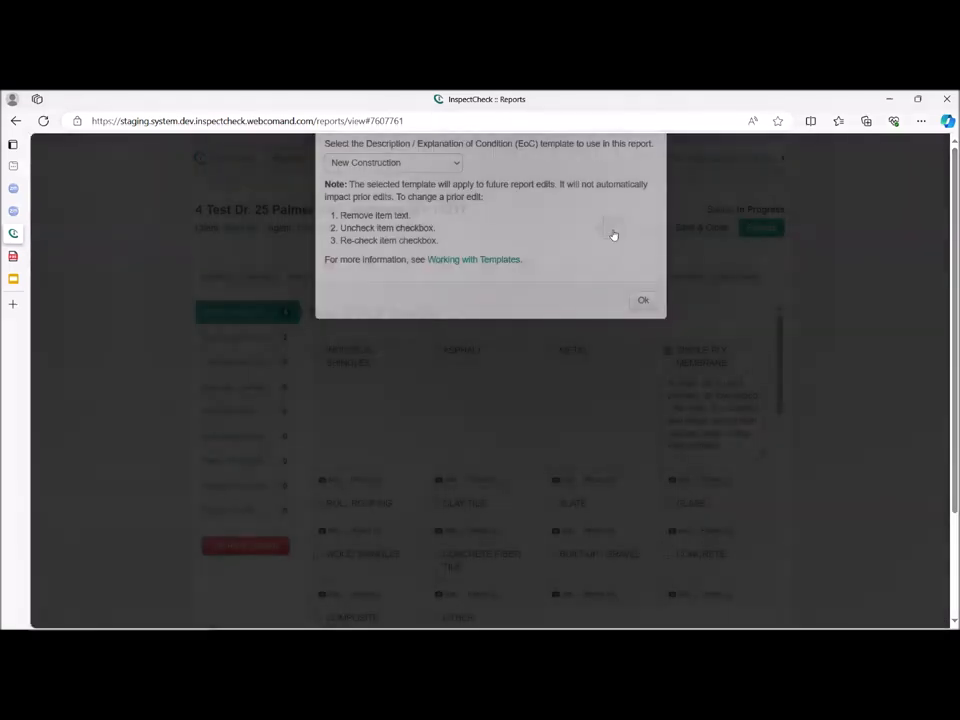
left_click(643, 300)
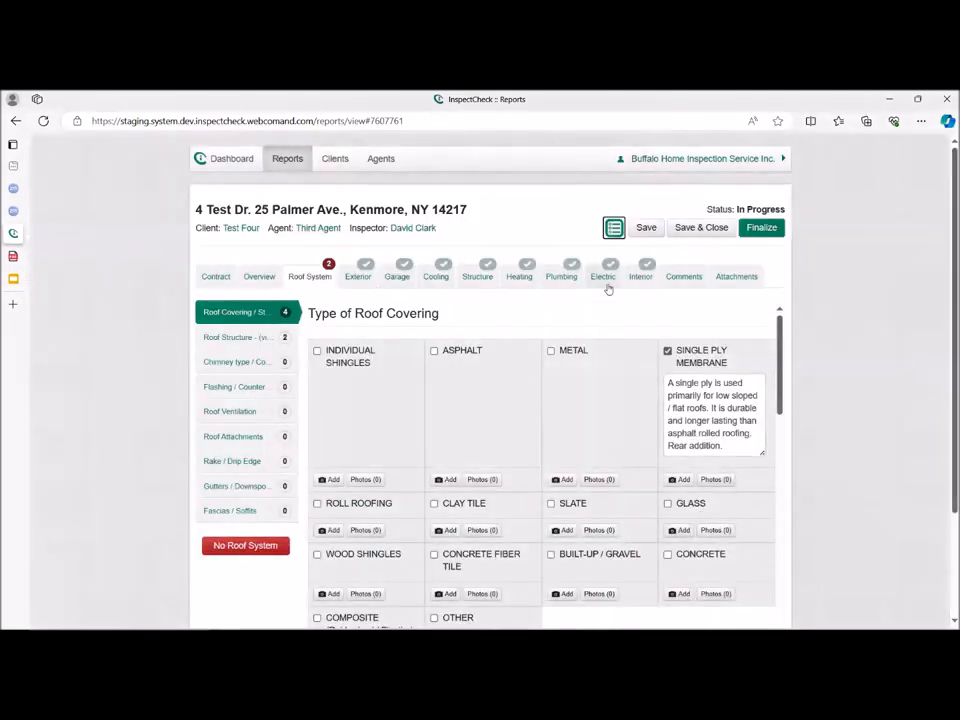
left_click(616, 230)
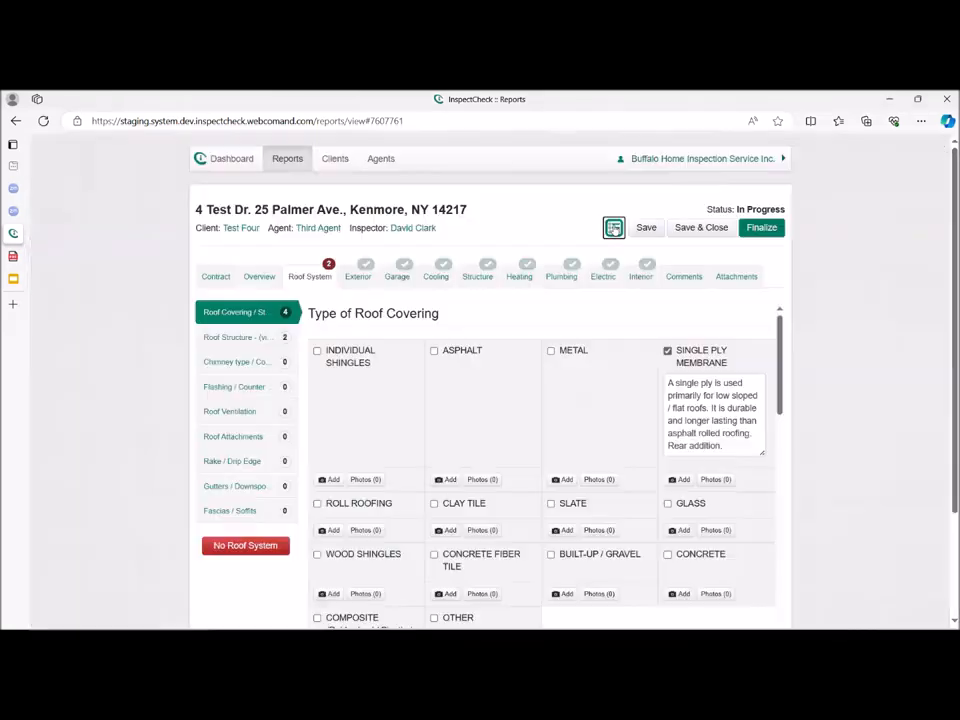
mouse_move(3, 248)
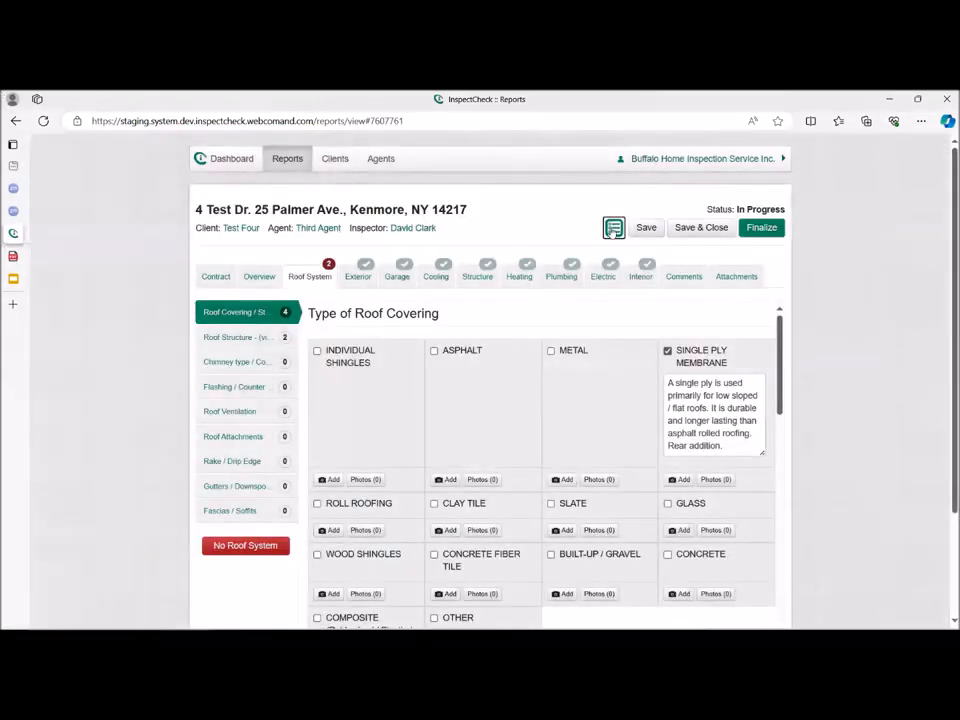
left_click(613, 229)
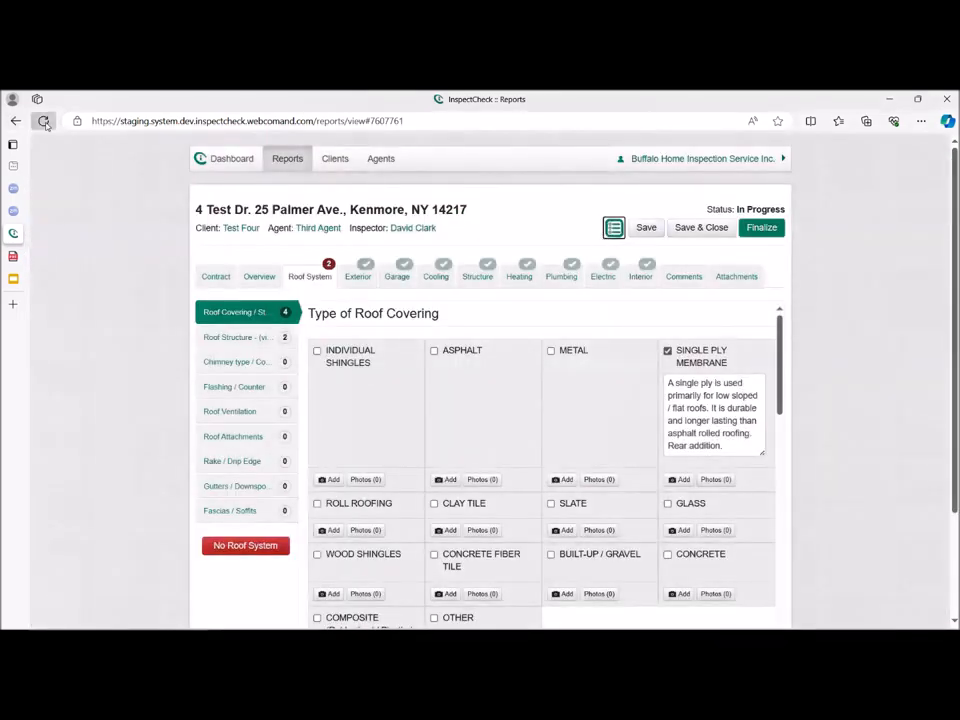
Reload the page and reopen the finalized report for editing.
left_click(45, 124)
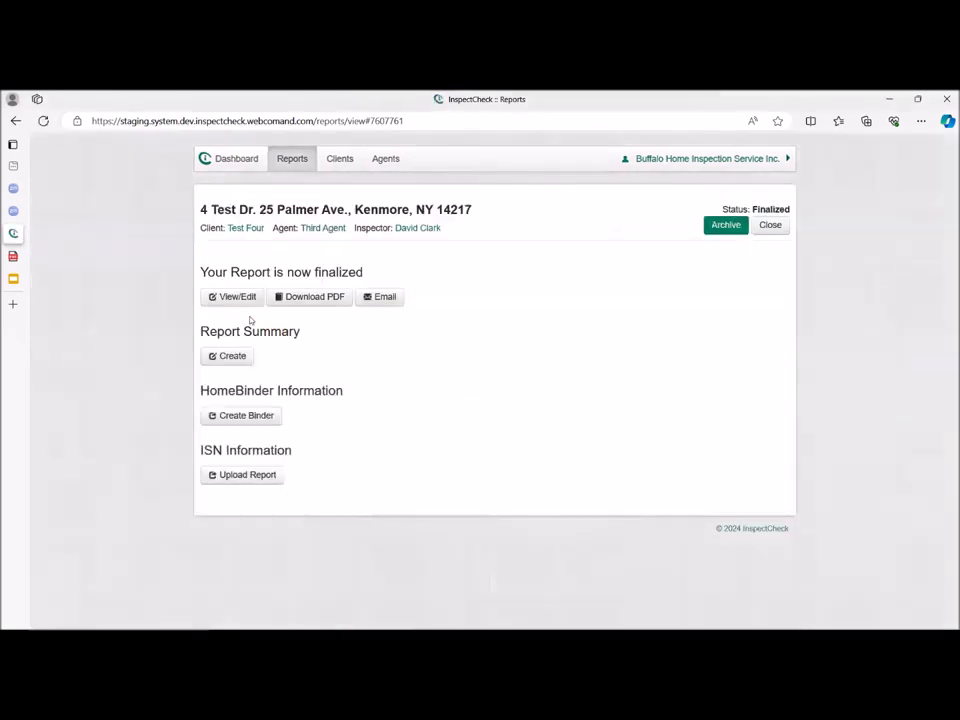
left_click(244, 298)
left_click(614, 230)
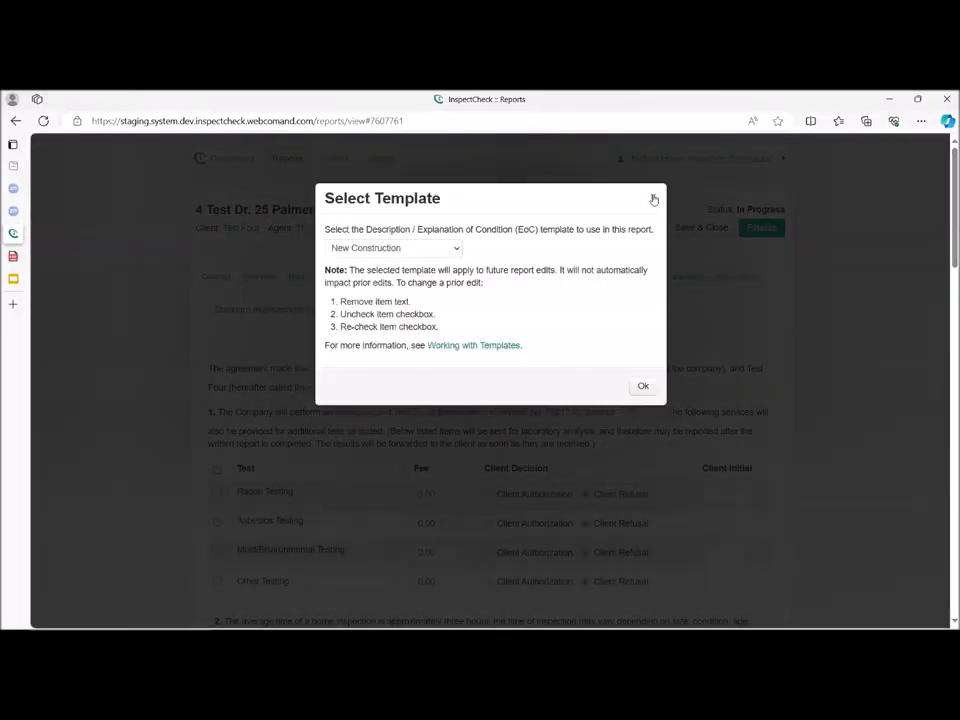
left_click(654, 199)
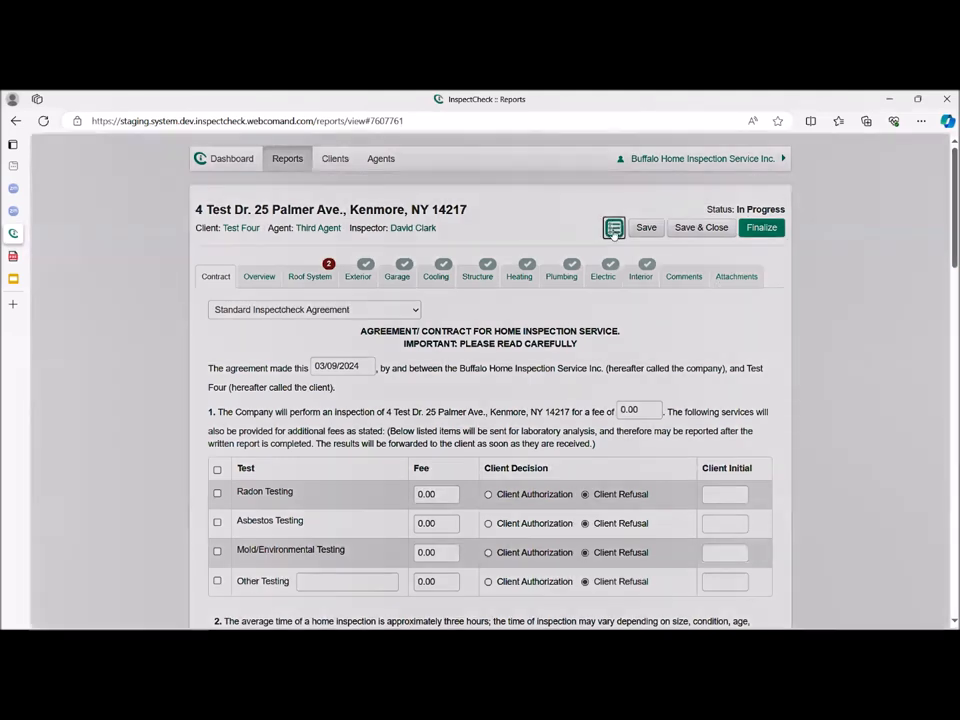
Set the report's Description / Explanation of Condition template to None/Default.
left_click(614, 230)
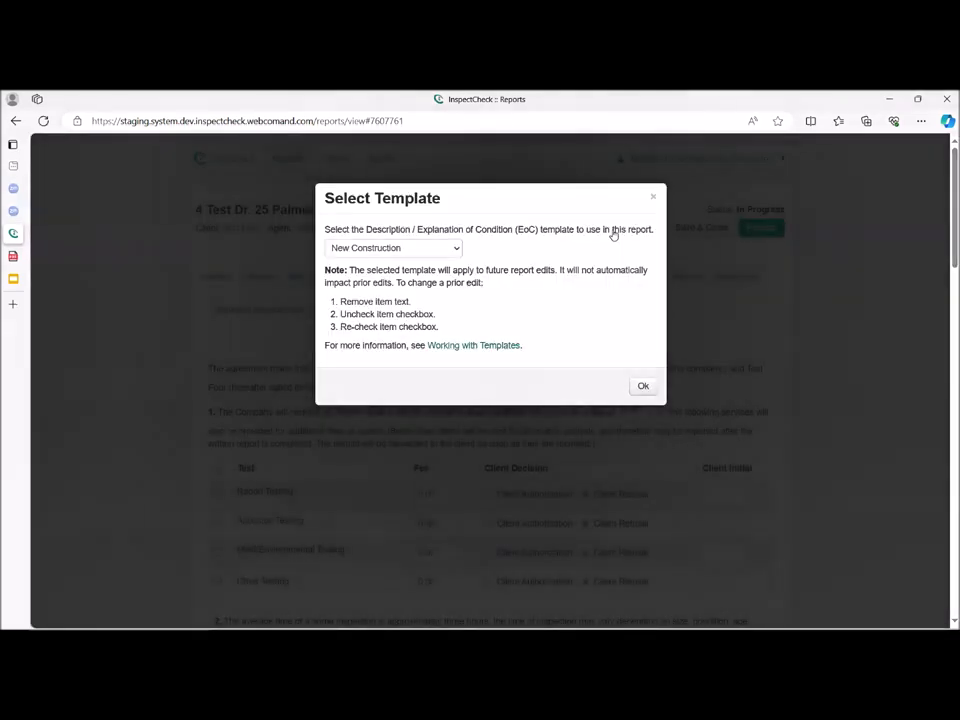
left_click(456, 251)
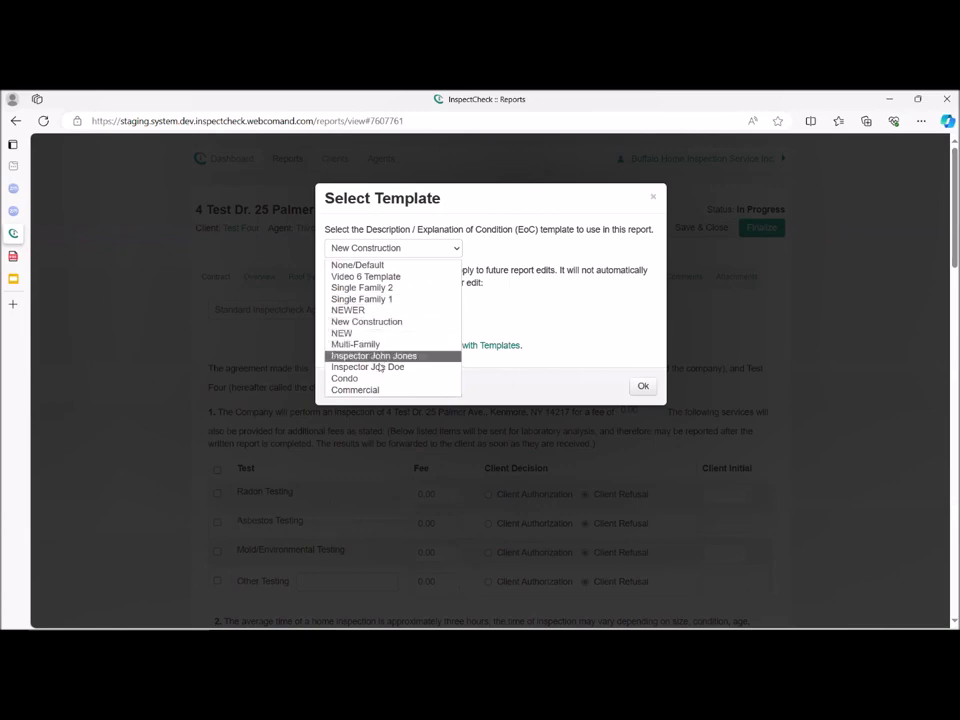
left_click(383, 265)
left_click(643, 388)
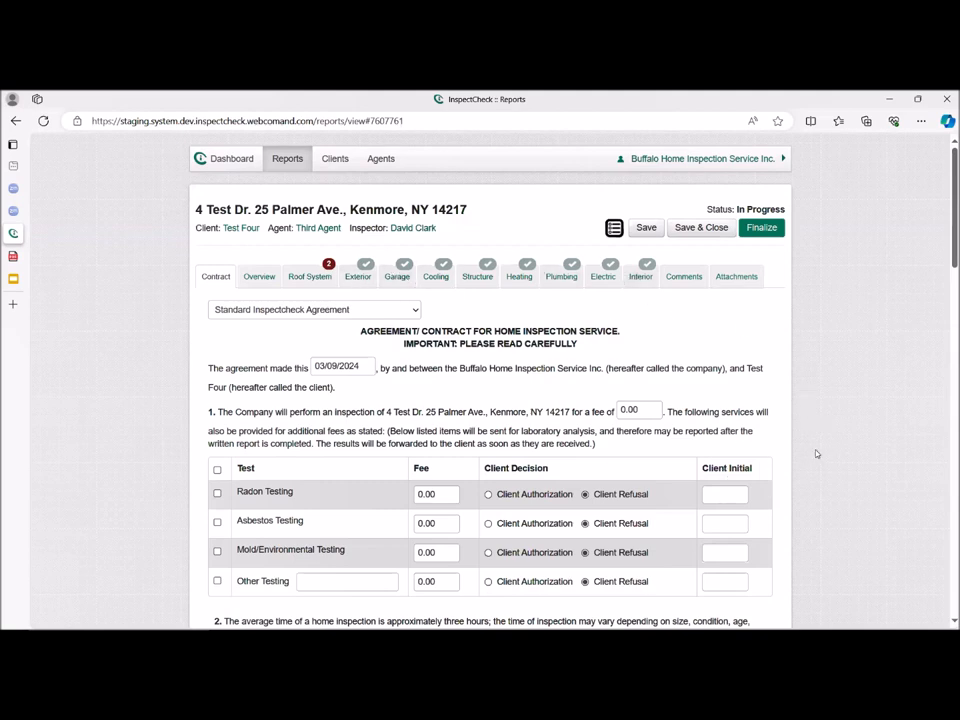
In the Roof System's roof covering types, mark Composite (Rubberized / Plastic / PVC) and Other.
scroll(800, 456, "down", 2)
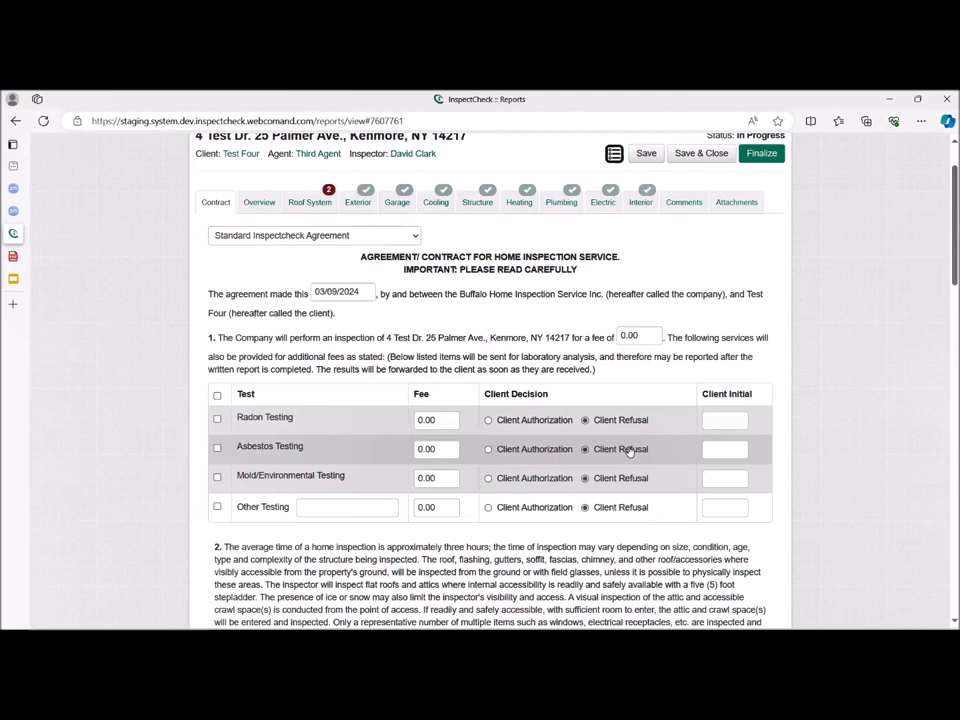
left_click(312, 202)
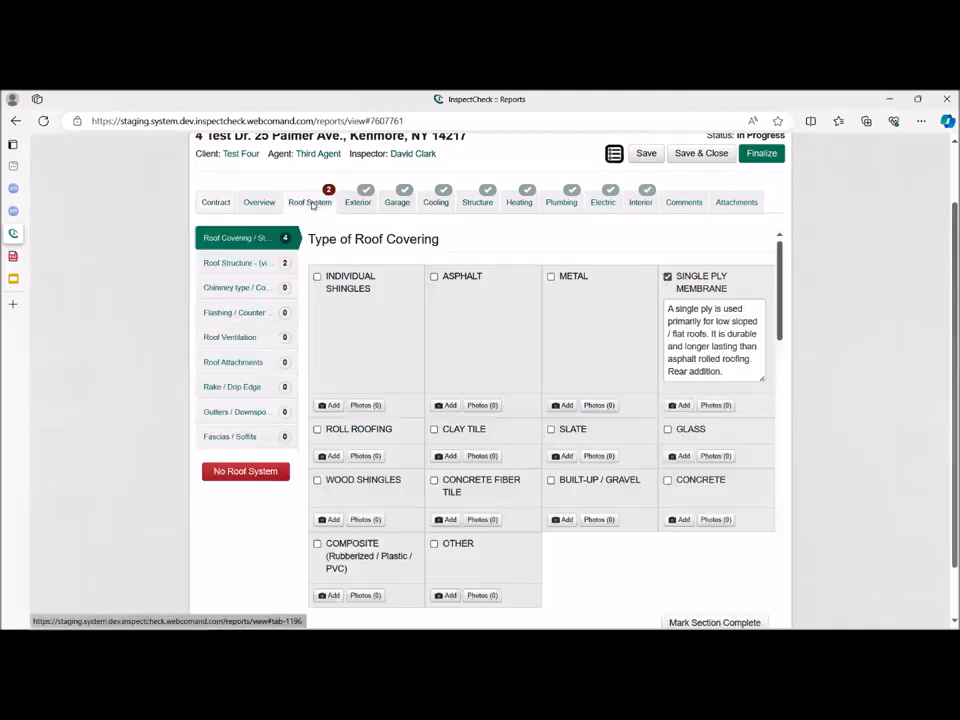
scroll(563, 458, "down", 5)
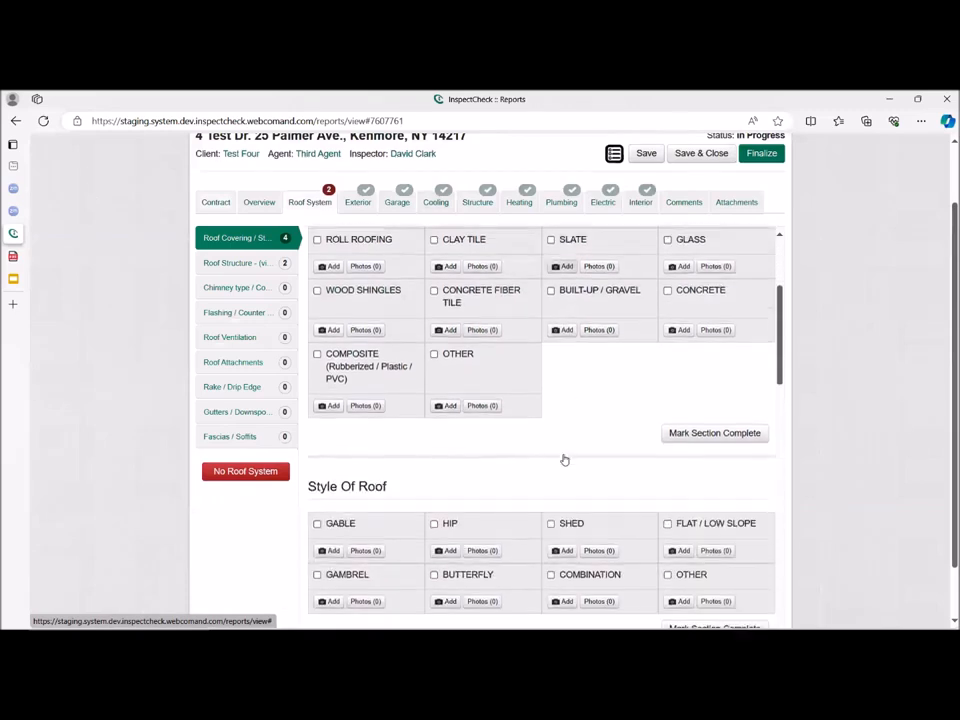
scroll(574, 443, "up", 2)
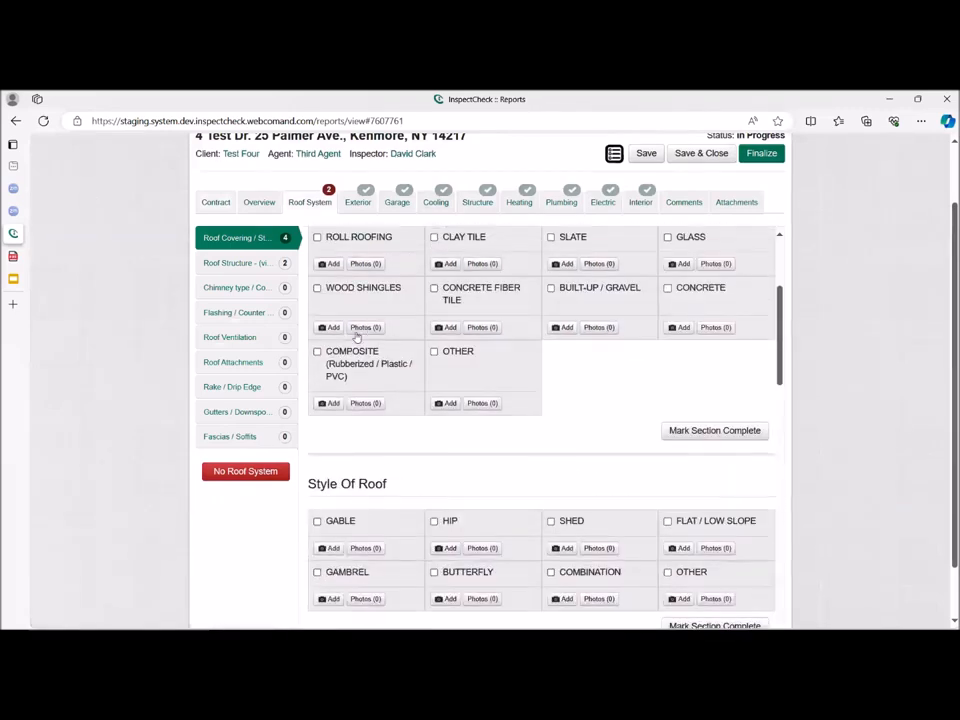
left_click(349, 364)
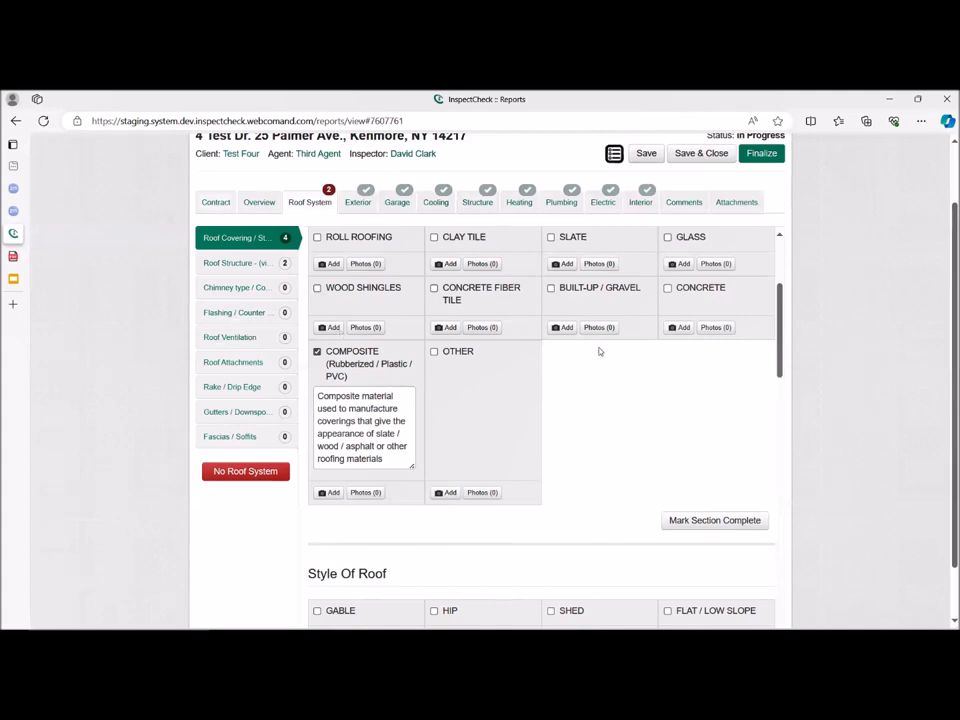
left_click(457, 352)
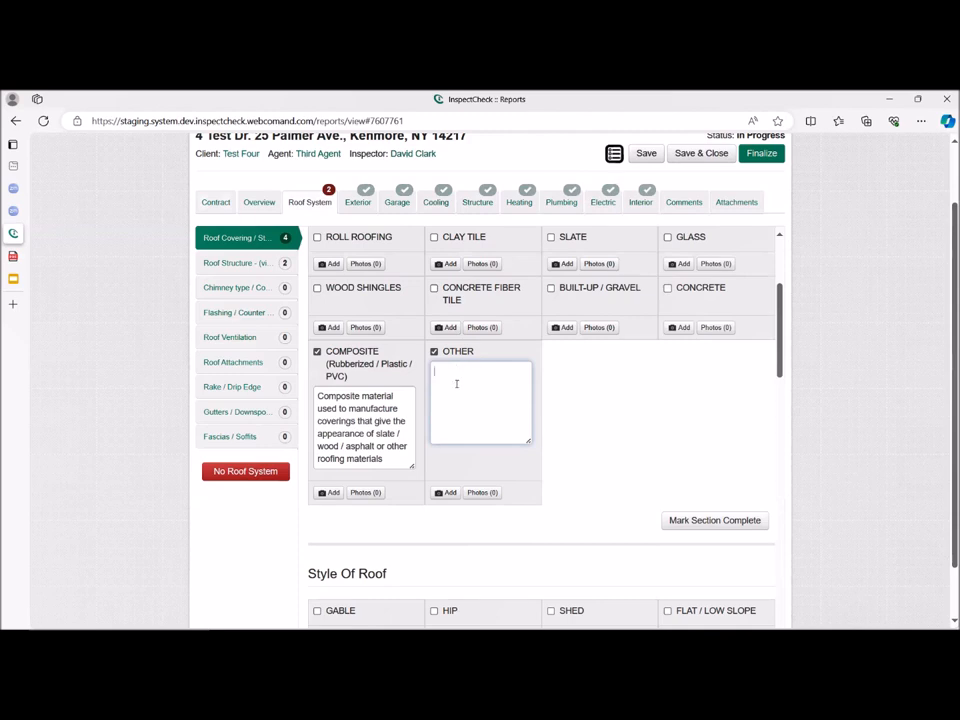
left_click(456, 384)
Try the spelling check on "Compositeff" in the Composite description and remove the two extra letters again.
left_click(360, 396)
type("ff")
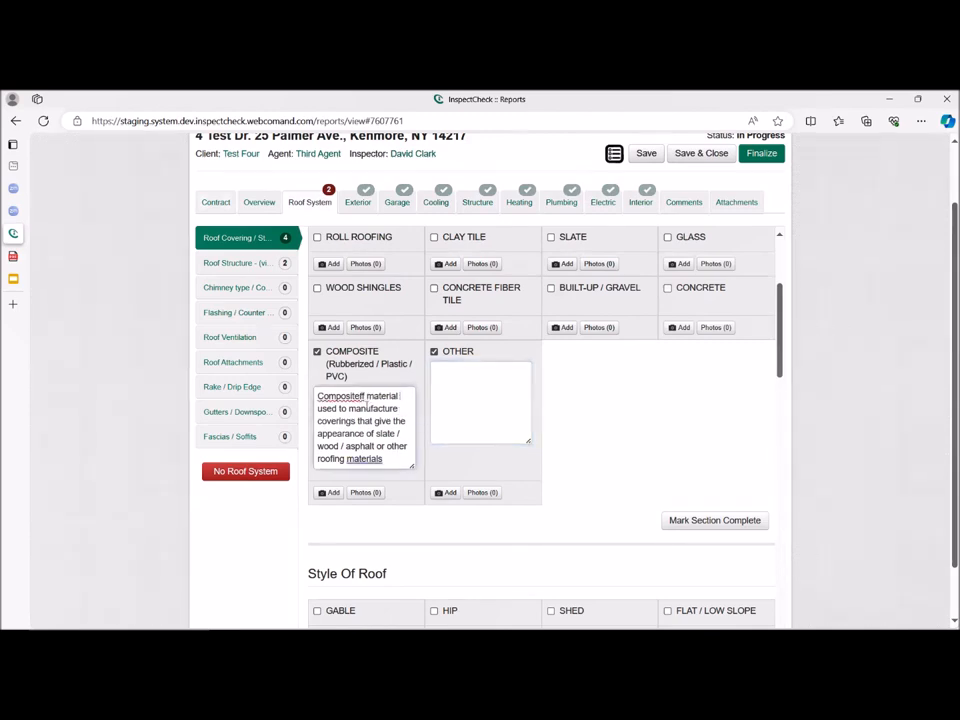
right_click(360, 399)
key("BackSpace")
key("BackSpace")
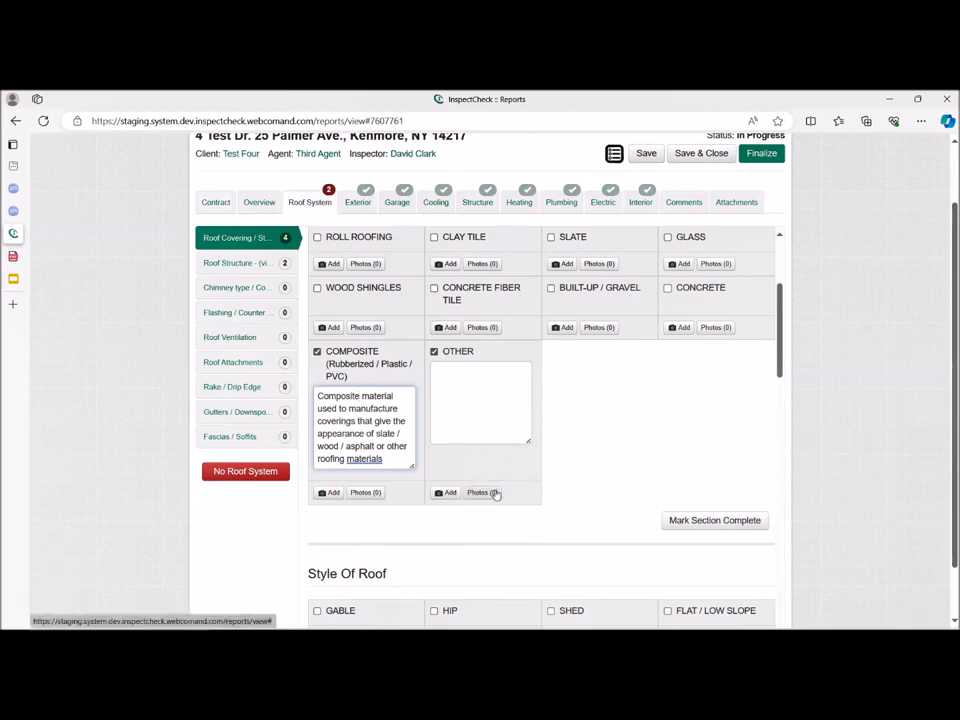
Review the Standard Library categories and Company Library images available as photos for the Composite item.
left_click(331, 493)
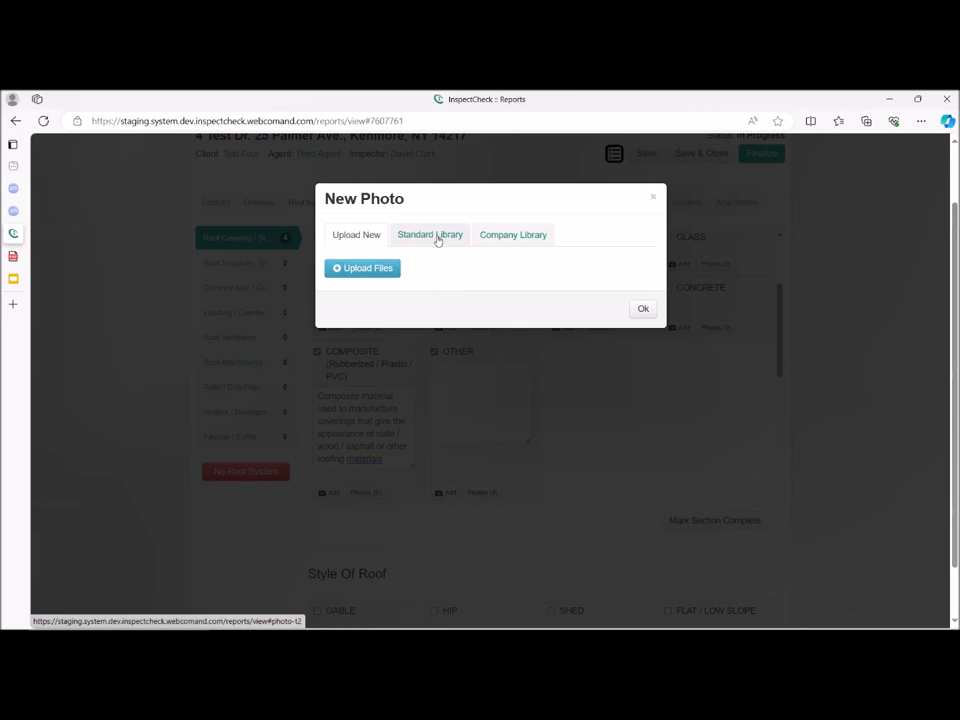
left_click(437, 241)
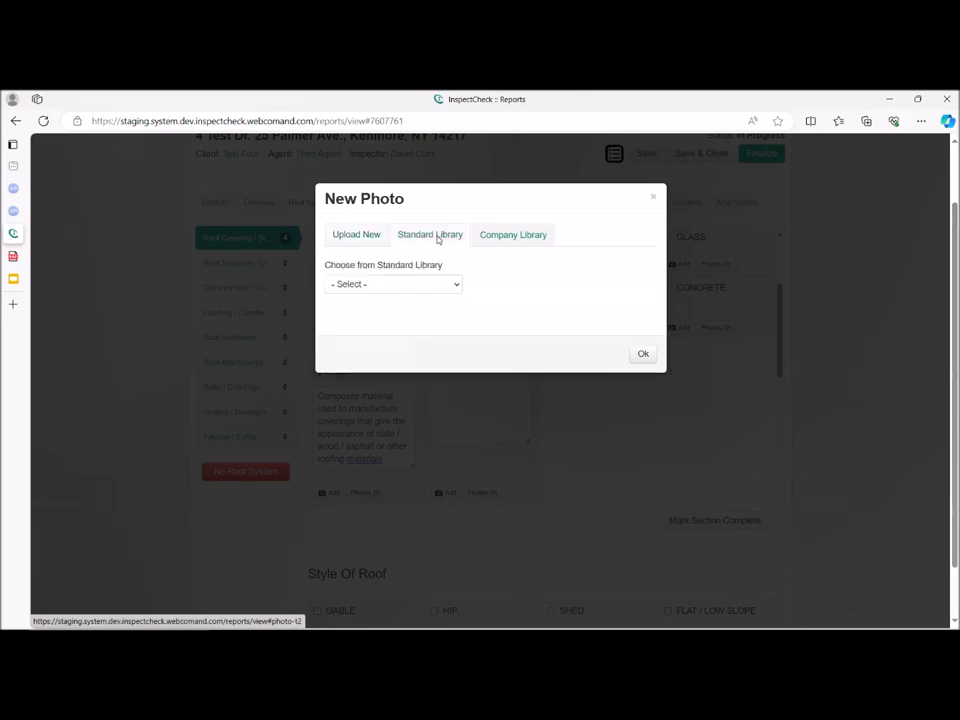
left_click(457, 287)
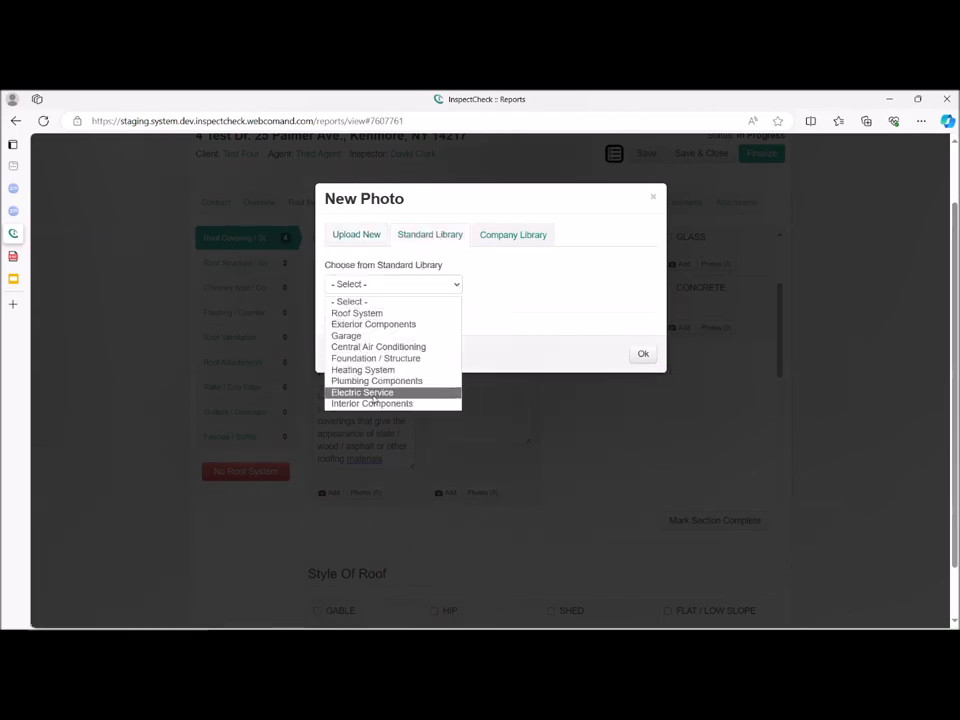
left_click(502, 240)
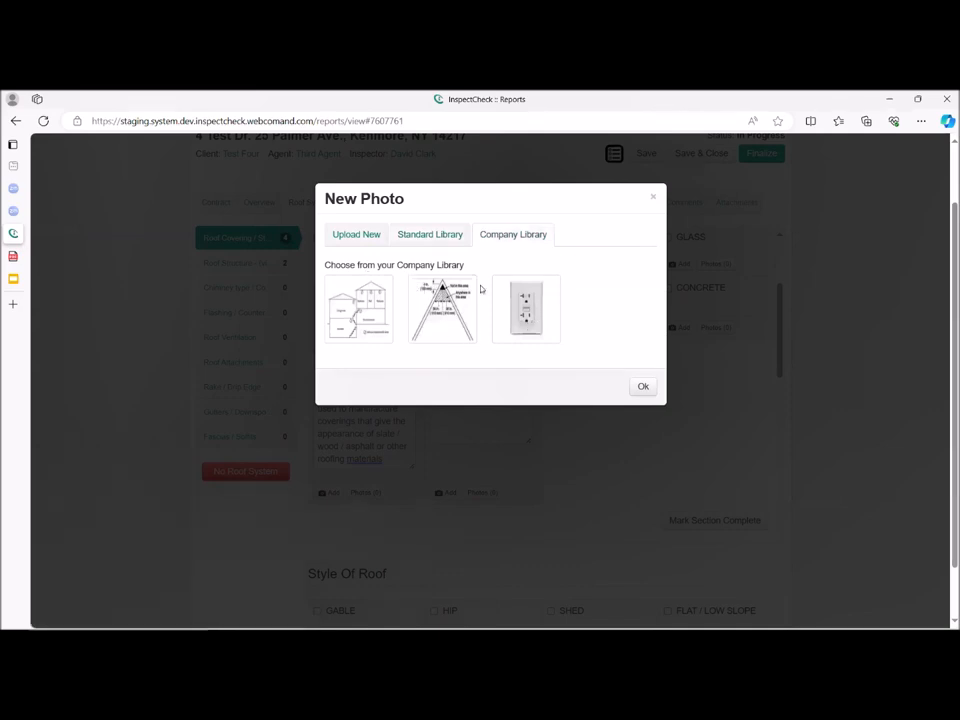
left_click(644, 387)
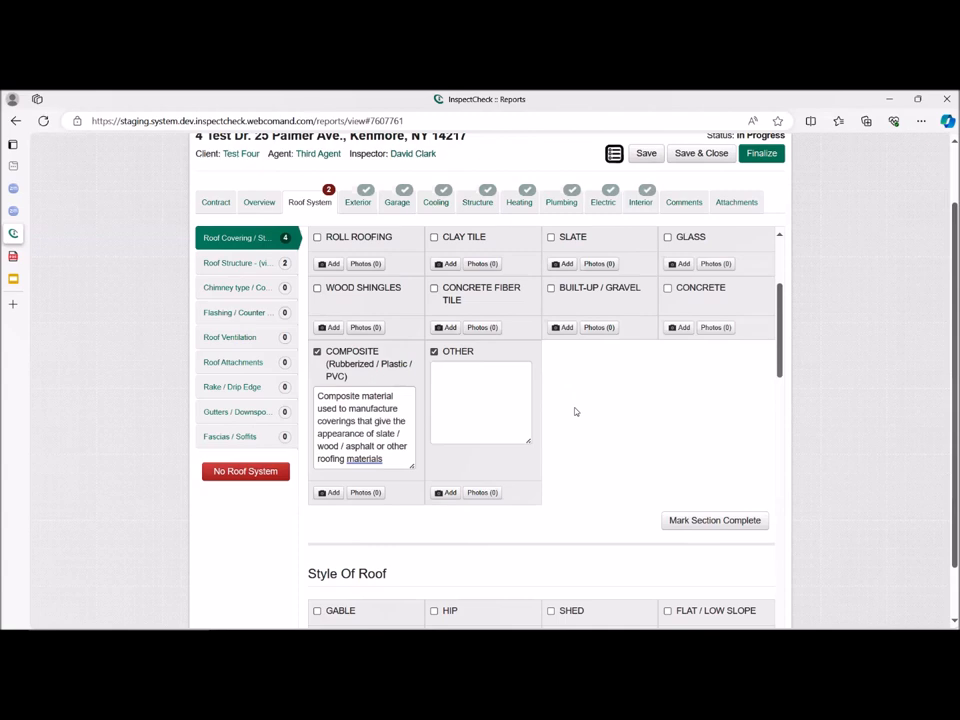
Review the roof covering selections and mark the Type of Roof Covering section complete.
scroll(574, 400, "up", 1)
scroll(575, 405, "up", 1)
scroll(574, 411, "up", 1)
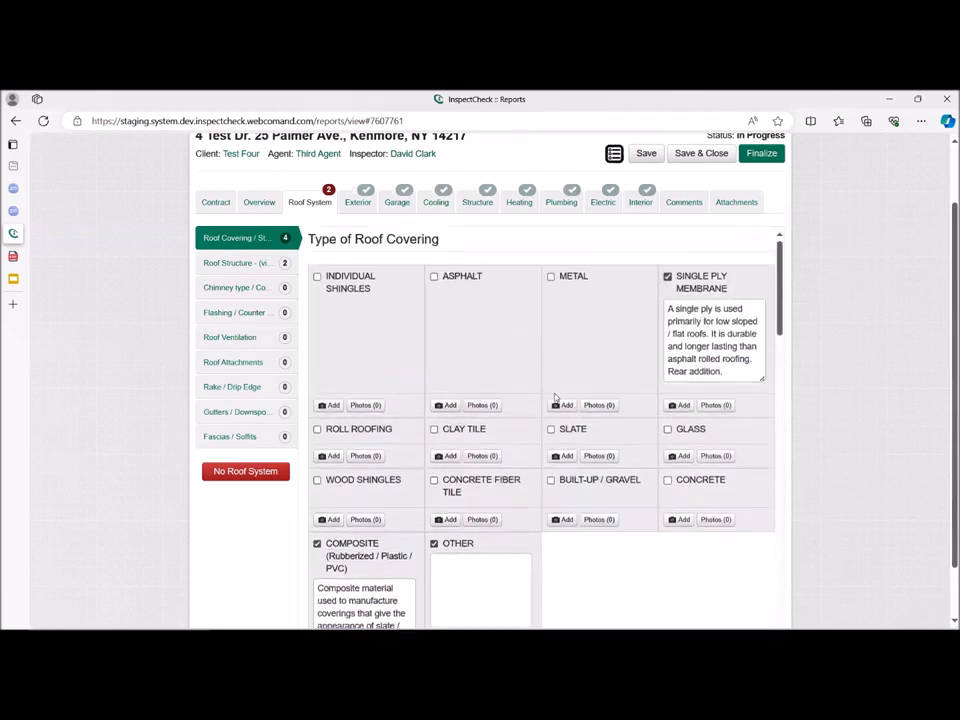
scroll(614, 447, "down", 1)
scroll(611, 446, "down", 3)
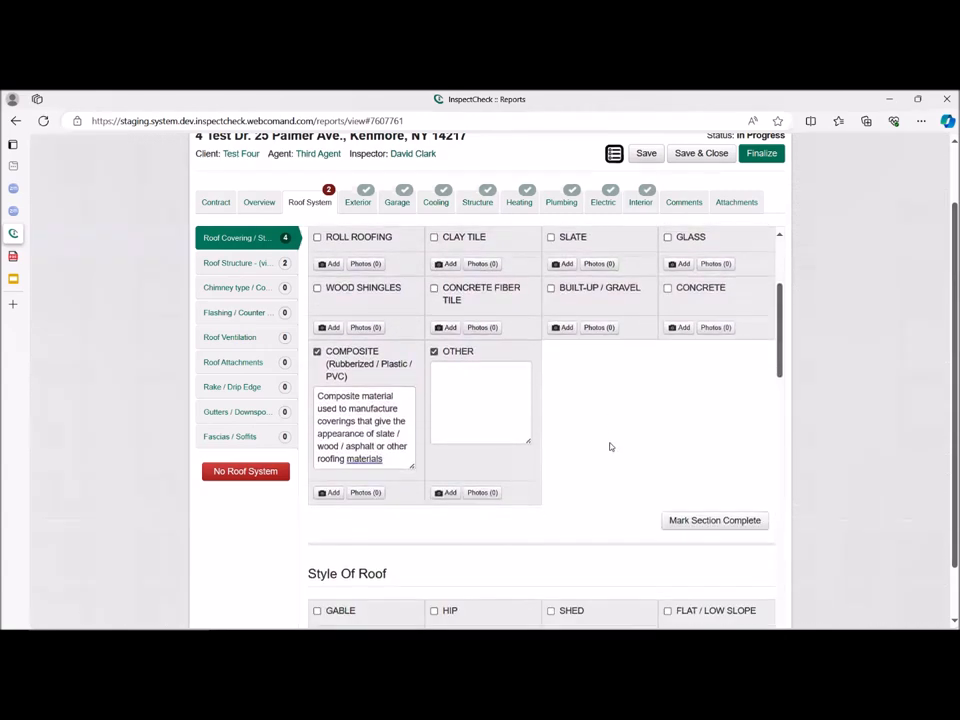
left_click(704, 456)
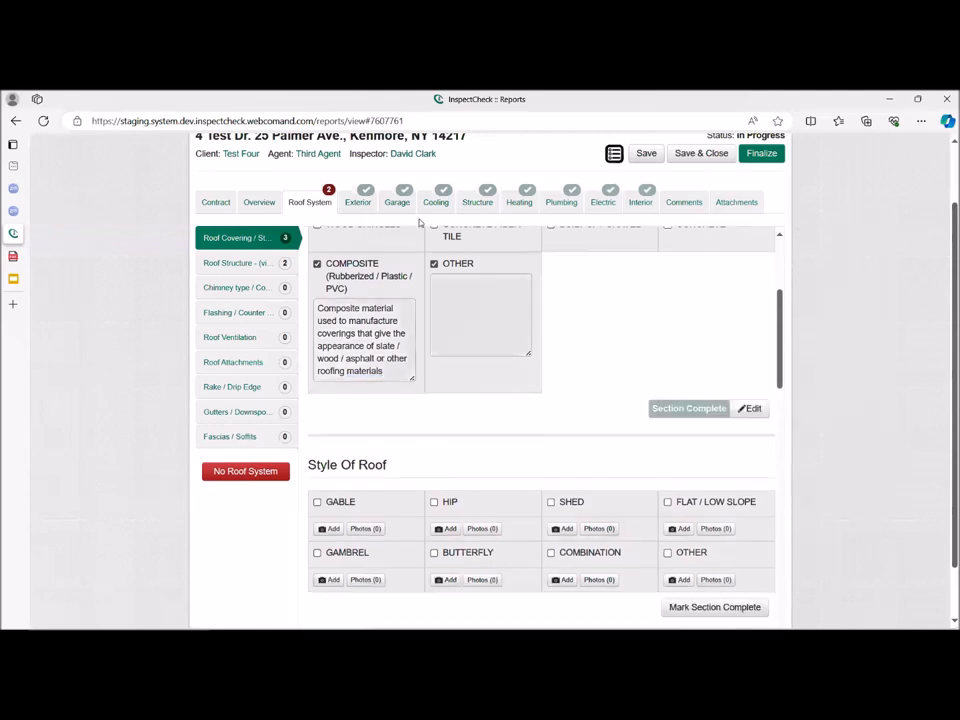
Mark Shed as the style of roof.
scroll(542, 424, "down", 2)
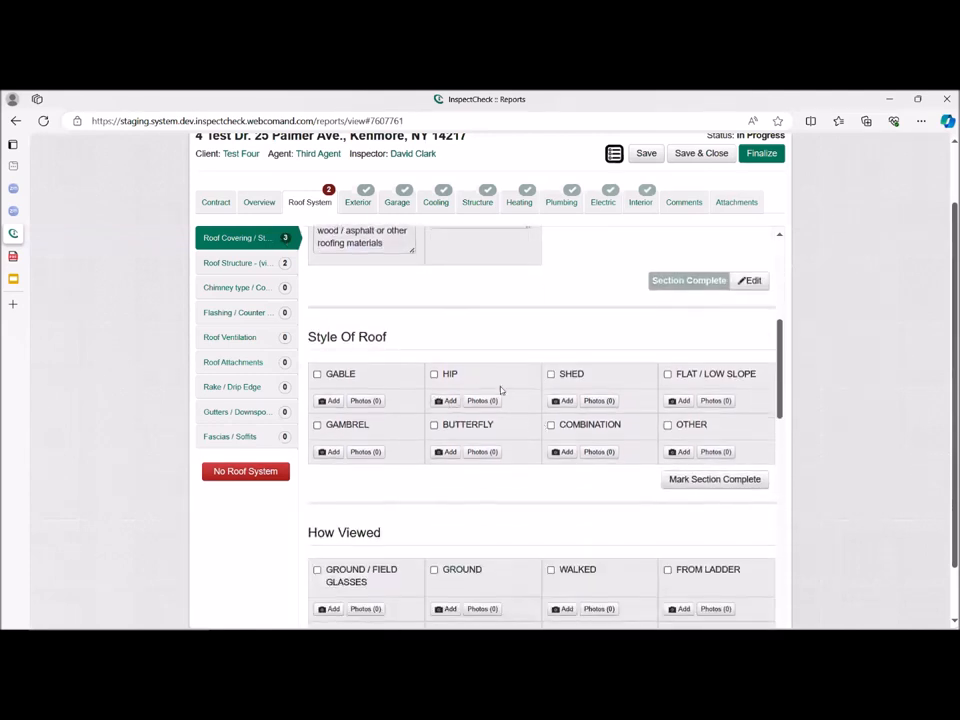
left_click(550, 374)
scroll(604, 450, "down", 3)
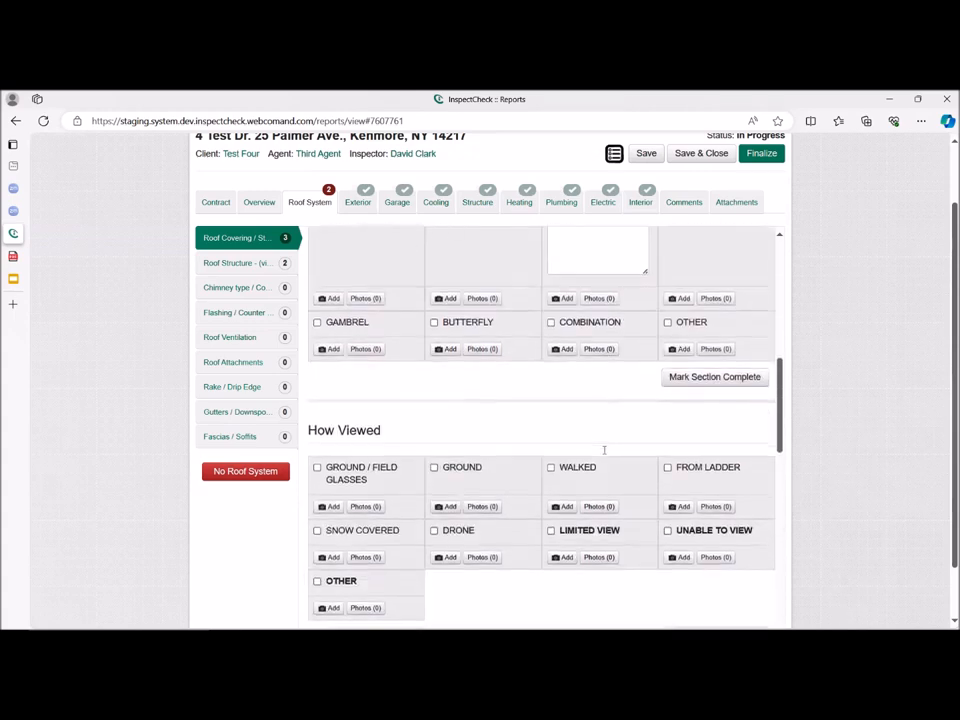
Mark the roof style section complete, then select Drone under How Viewed and complete that section.
left_click(697, 380)
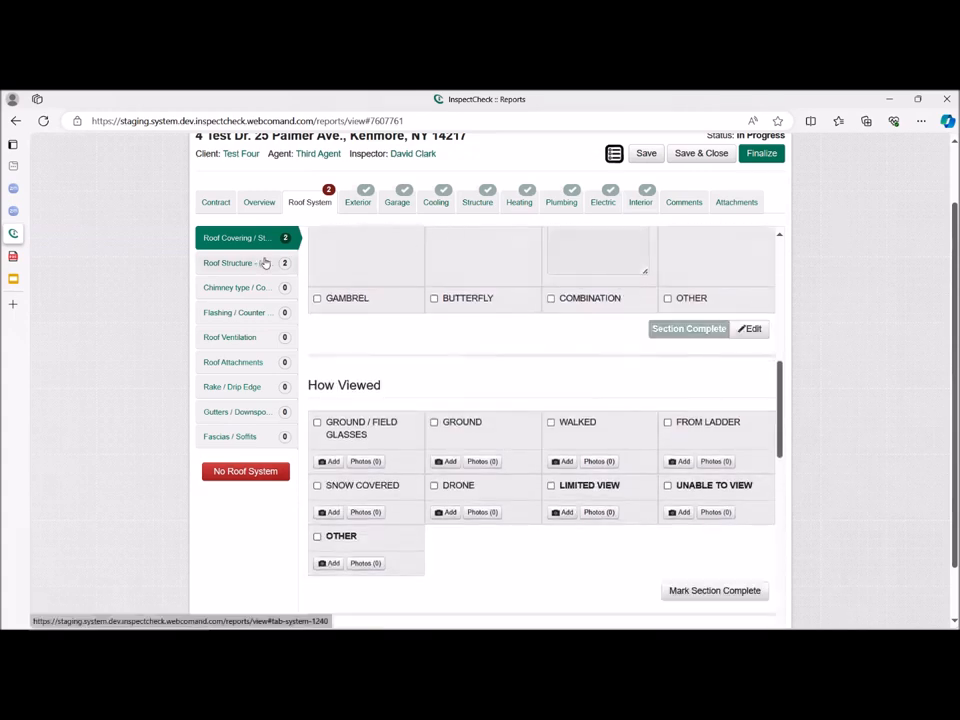
scroll(476, 436, "down", 3)
scroll(475, 430, "up", 1)
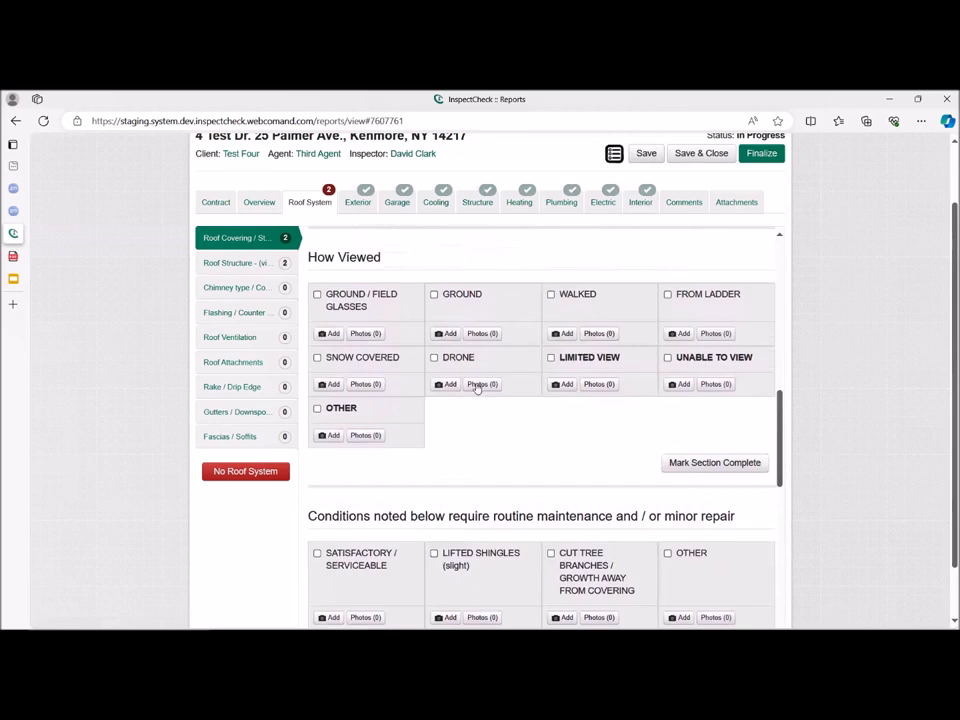
left_click(434, 357)
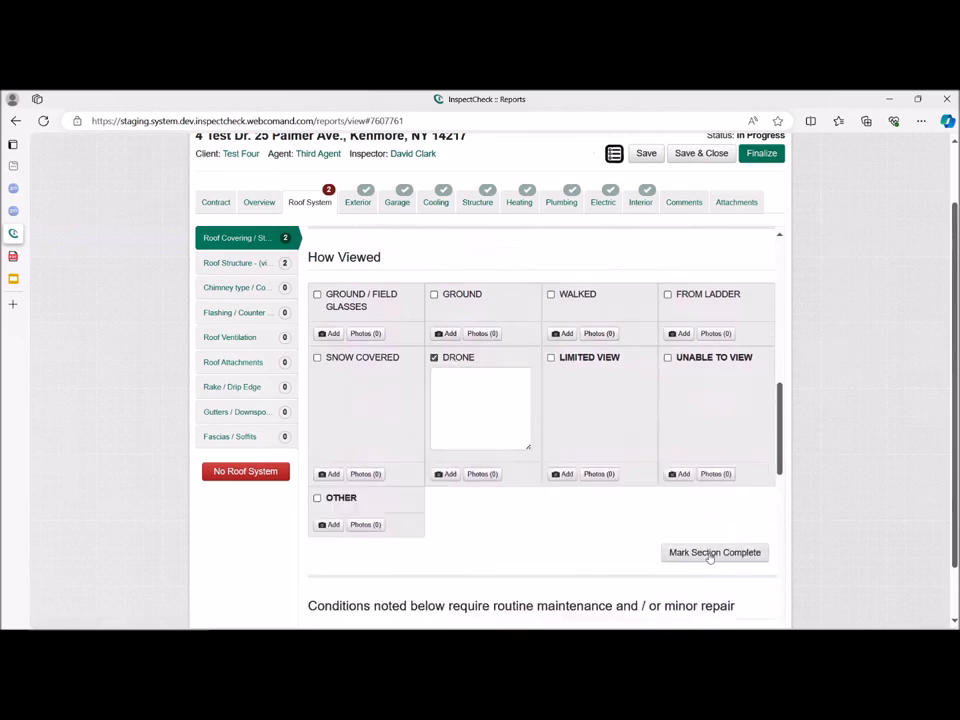
left_click(709, 553)
Flag the roof covering for cutting tree branches away, repairs / patching noted, and nearing the end of its expected serviceable life.
scroll(429, 407, "down", 1)
scroll(429, 407, "down", 3)
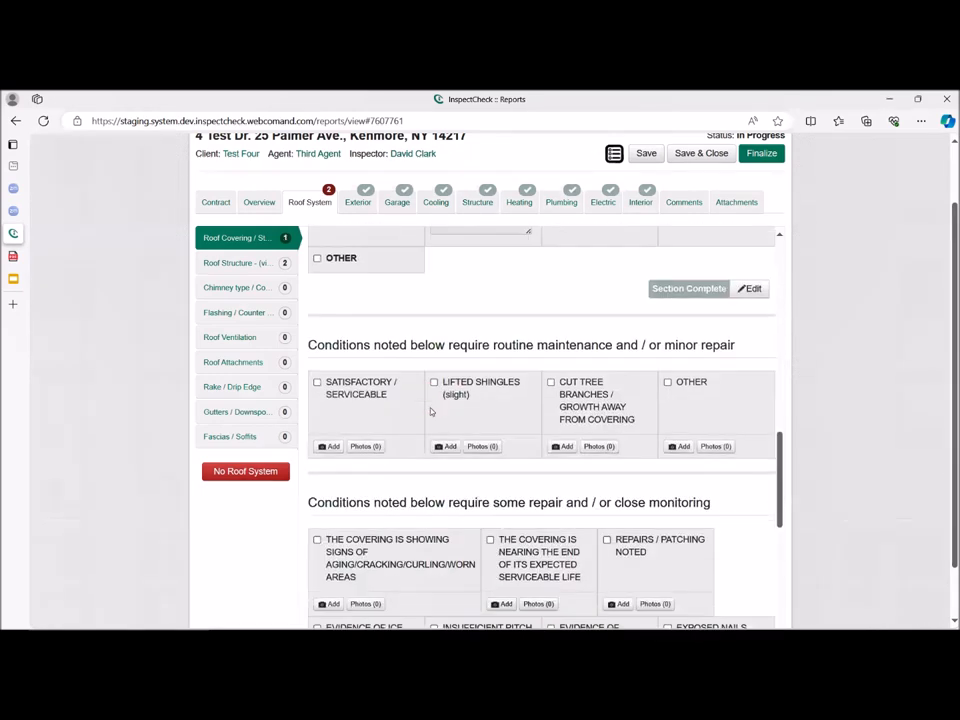
left_click(578, 342)
scroll(512, 396, "down", 2)
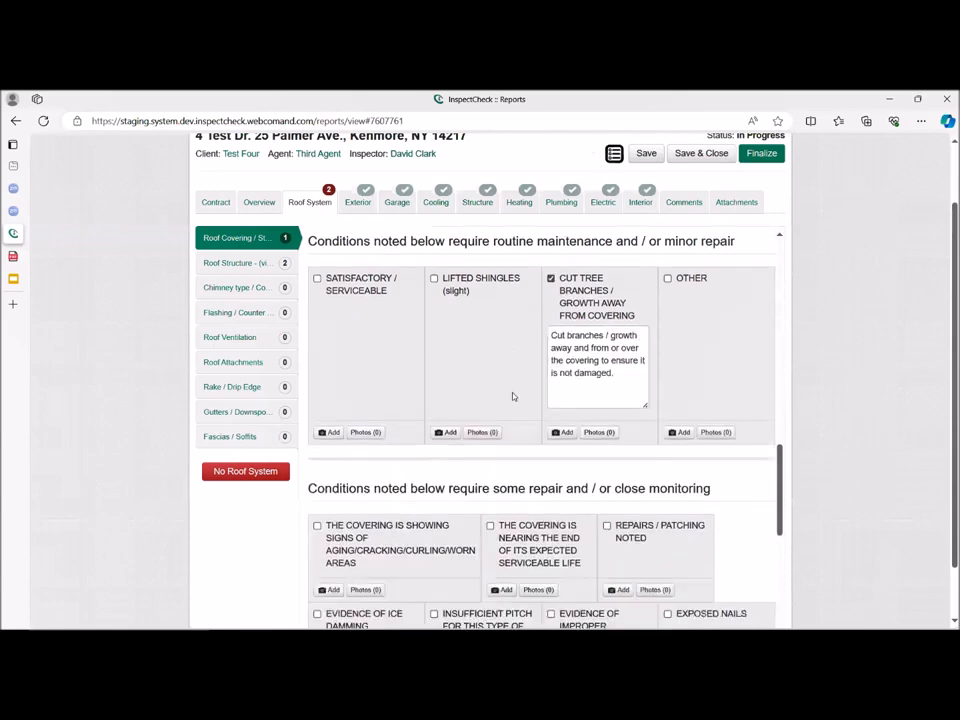
left_click(621, 377)
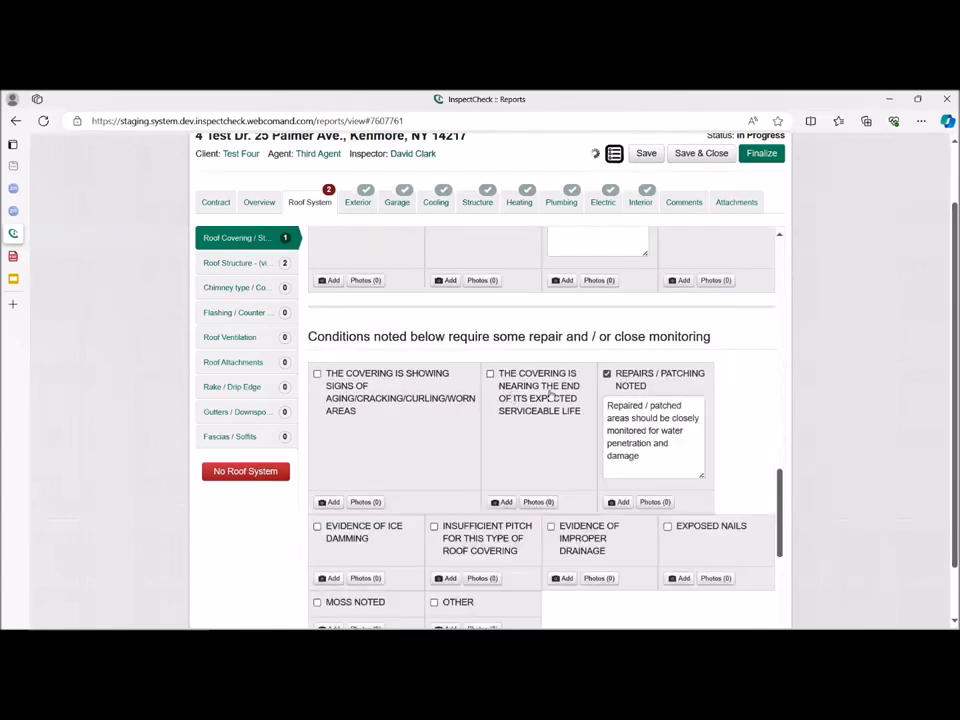
left_click(512, 386)
Mark the roof covering's conditions section complete without selecting any necessary repair or further evaluation item.
scroll(510, 428, "down", 2)
scroll(677, 428, "down", 3)
scroll(675, 430, "down", 2)
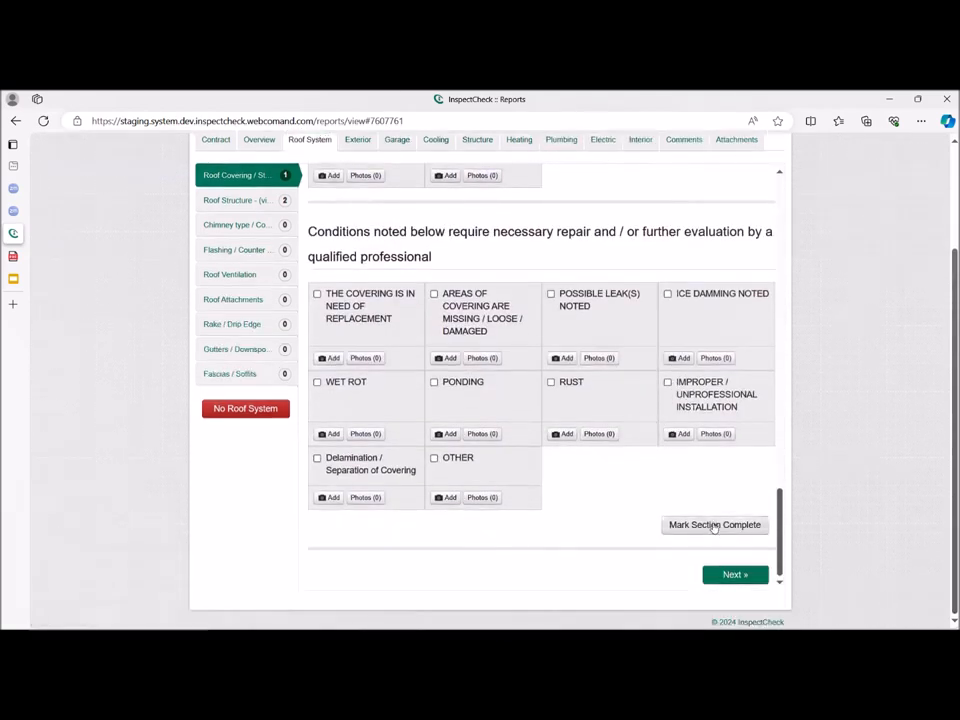
left_click(716, 528)
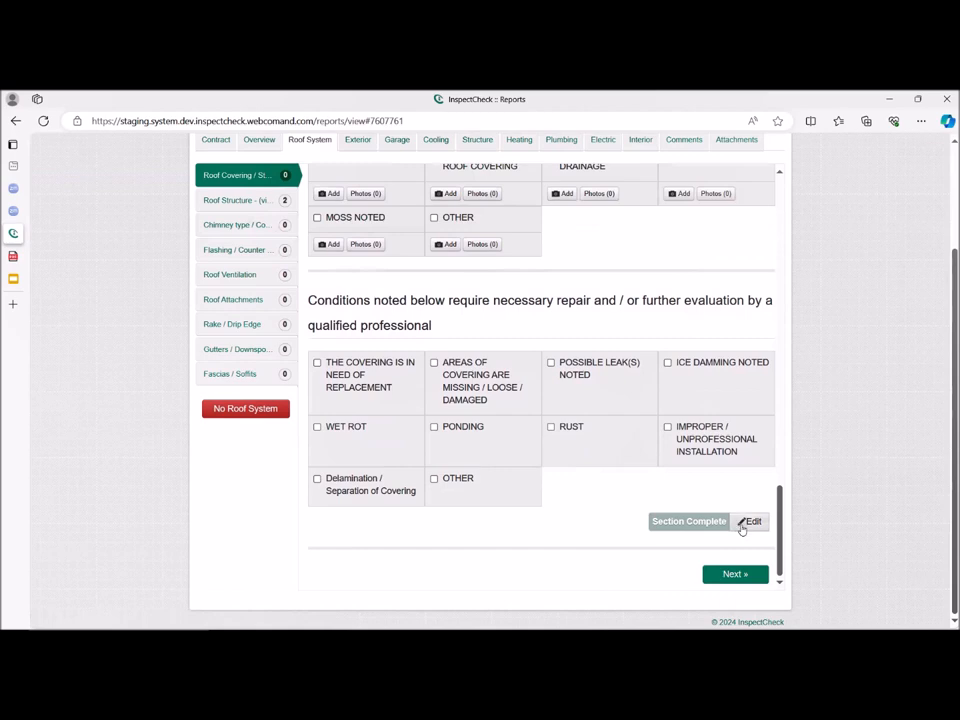
In the Roof Structure category, try Unable to View and clear it, leaving Other selected, and mark the Condition of Roof Structure section complete.
left_click(218, 202)
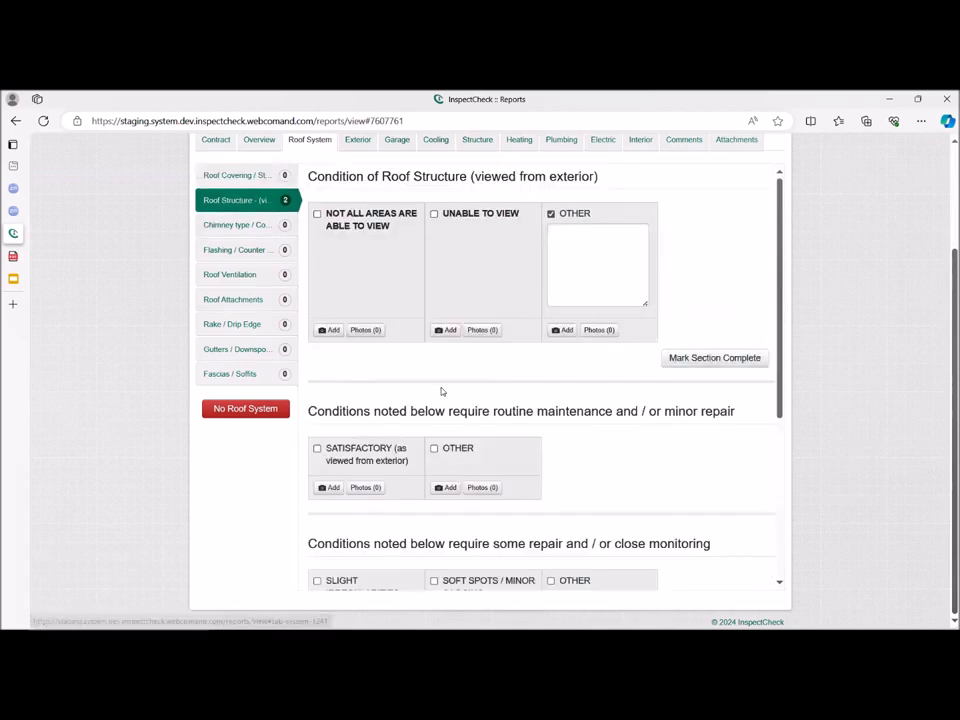
scroll(437, 391, "up", 1)
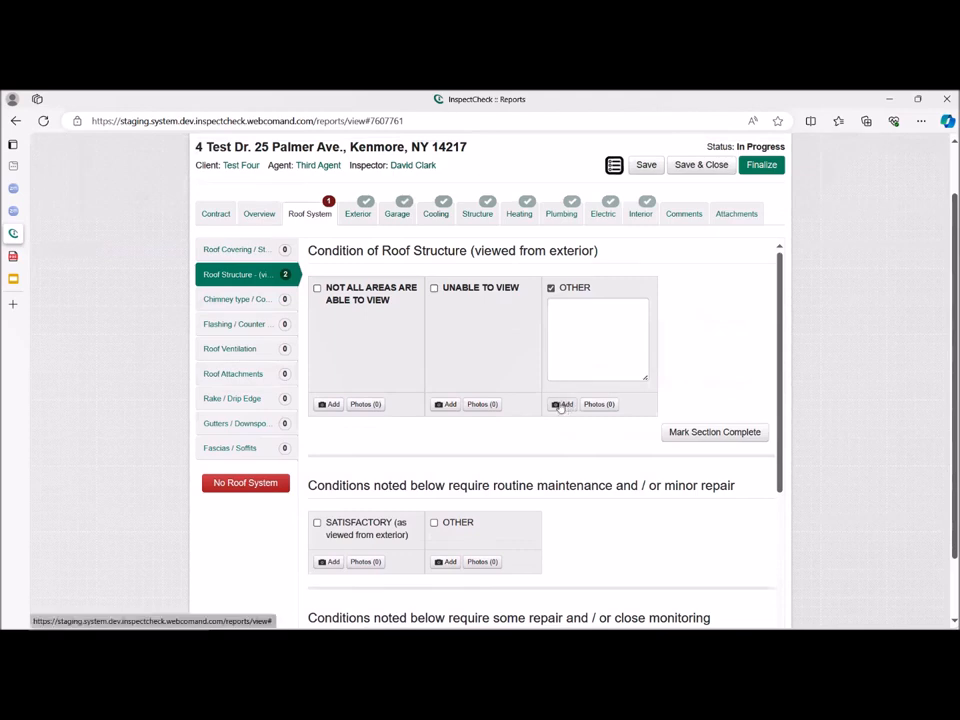
left_click(452, 288)
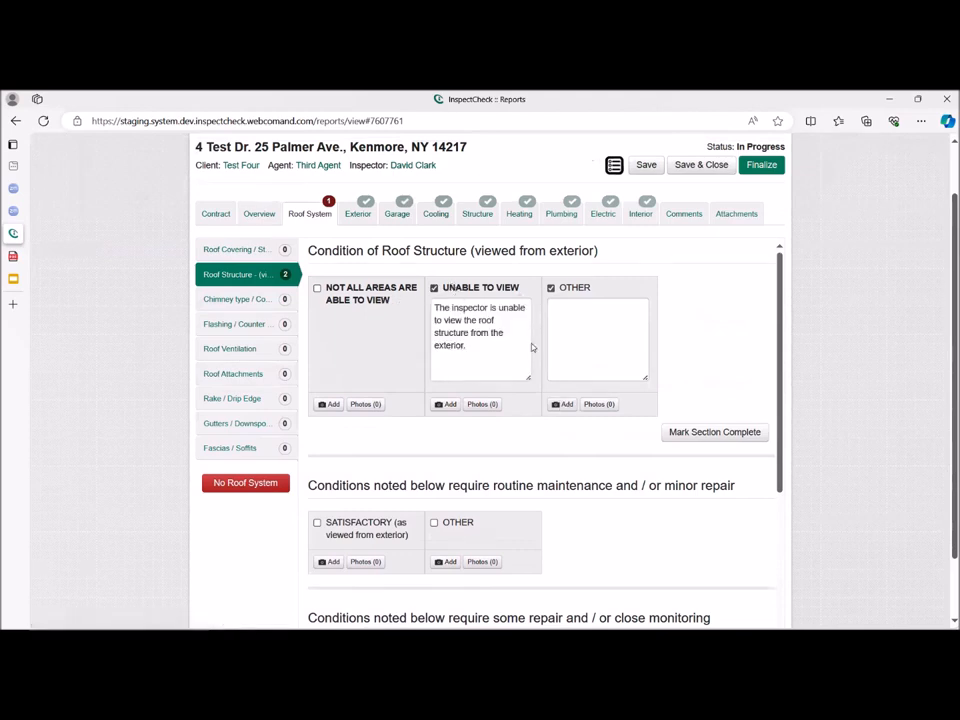
left_click(466, 287)
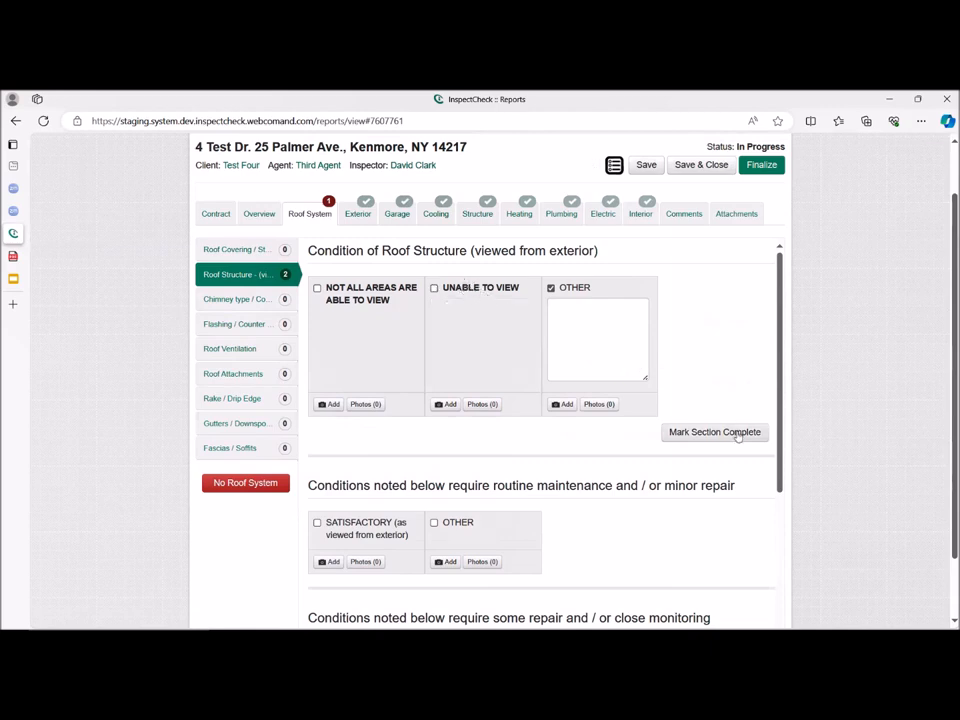
left_click(730, 432)
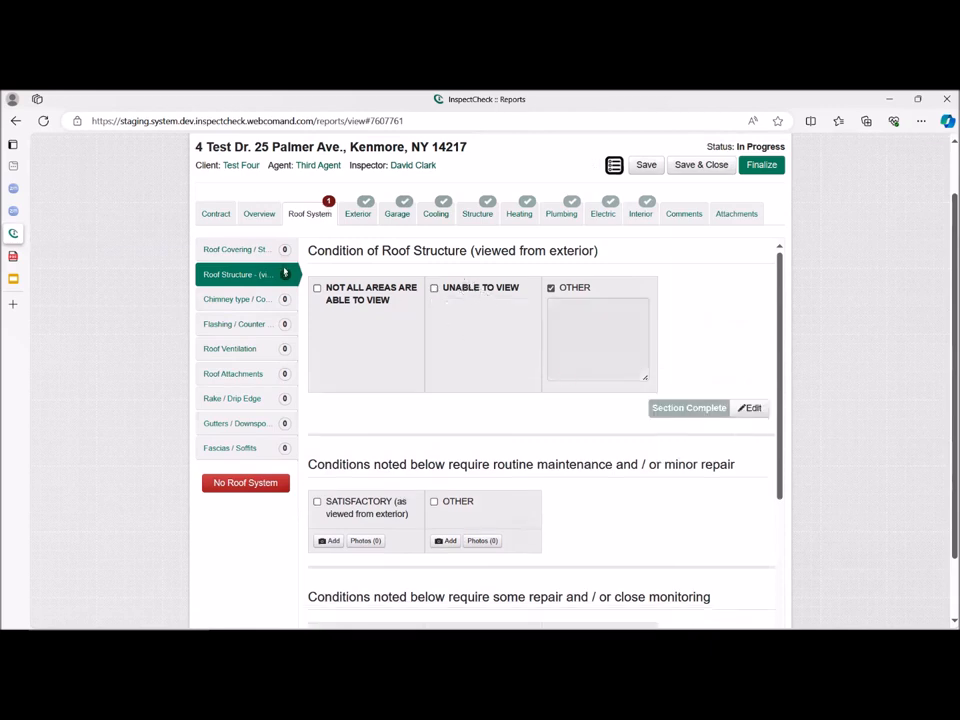
Flag Movement Noted as a roof structure condition requiring necessary repair or further evaluation, and mark the section complete.
scroll(507, 484, "down", 2)
scroll(507, 484, "down", 3)
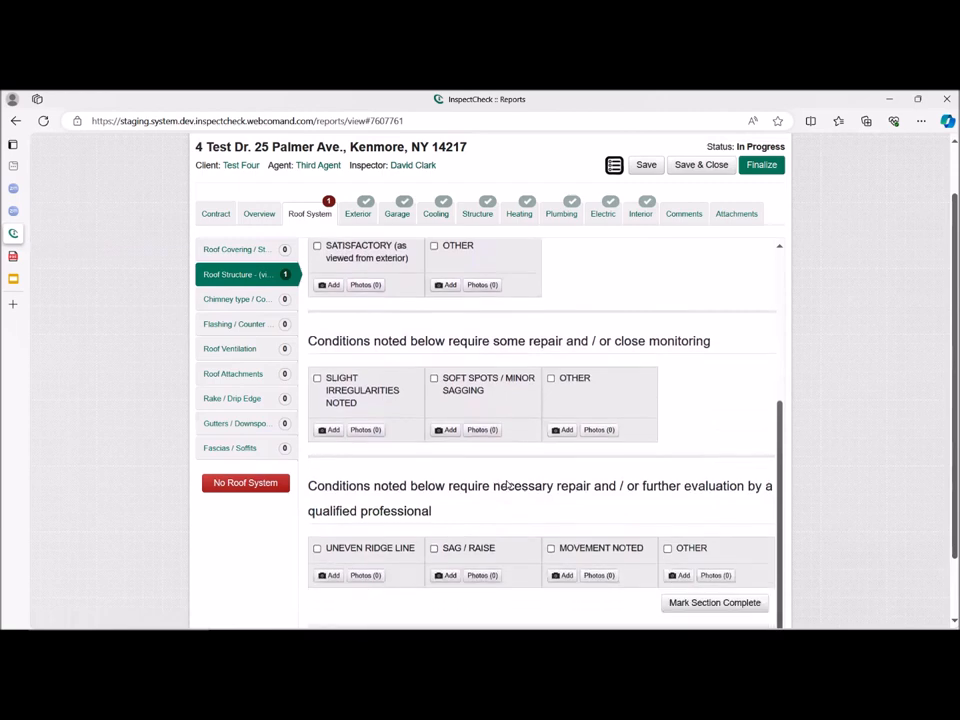
scroll(507, 484, "down", 1)
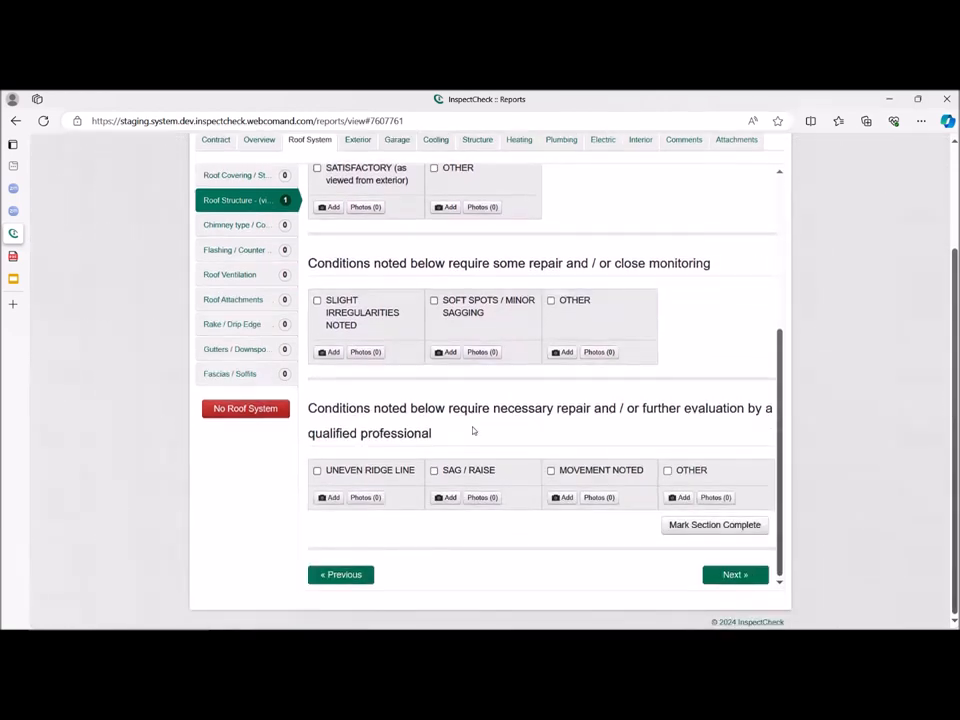
left_click(591, 471)
scroll(641, 499, "down", 1)
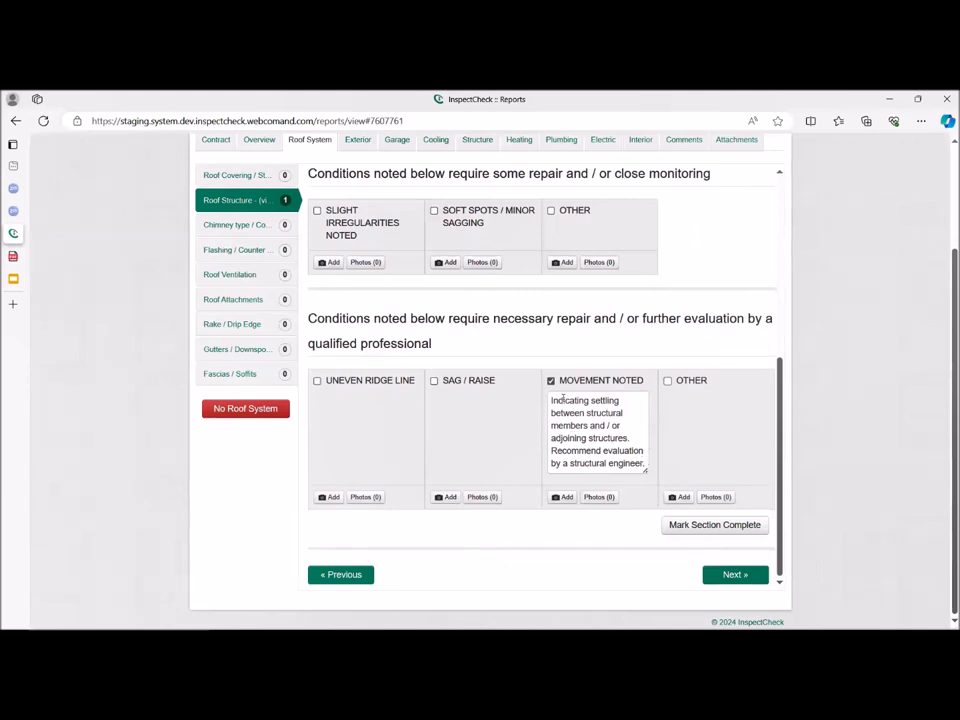
left_click(735, 525)
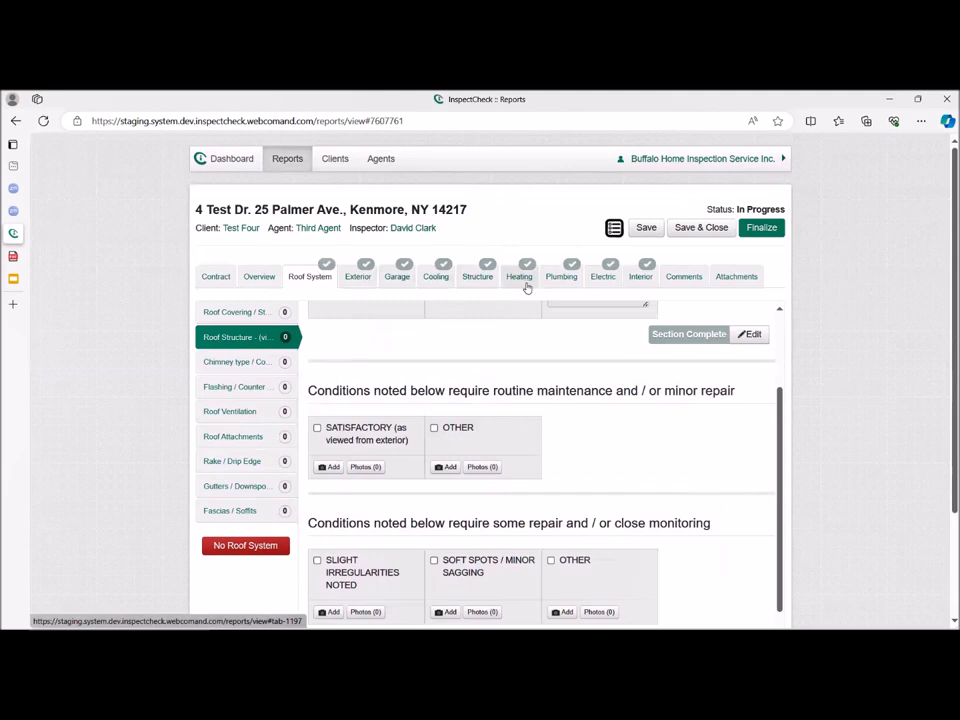
Open the report's Additional Comments field for review.
left_click(684, 280)
left_click(225, 334)
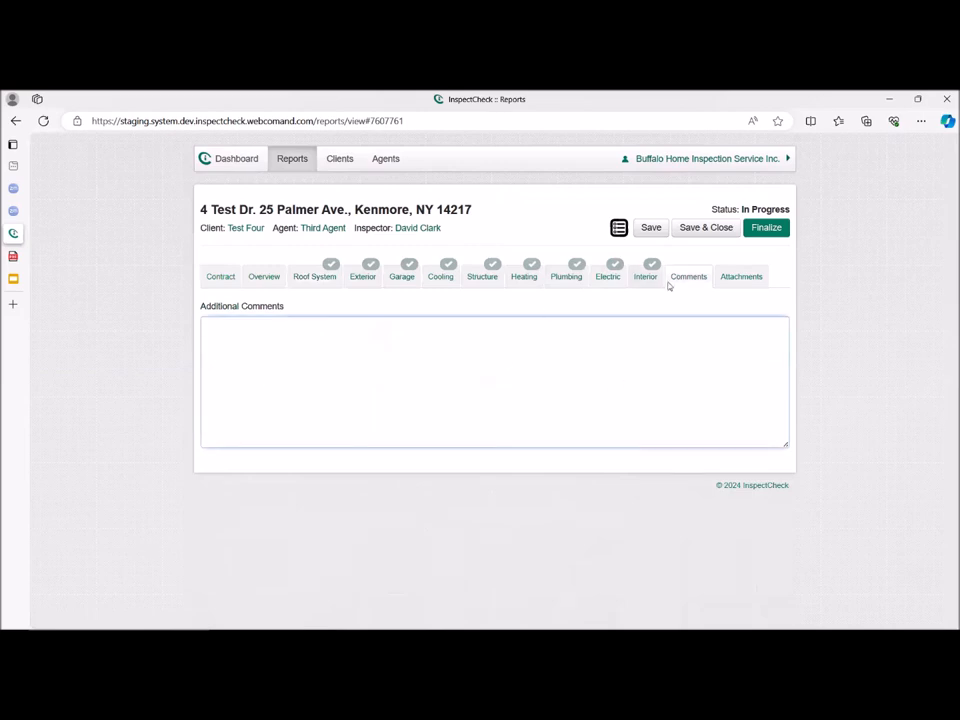
Upload the image 2.jpg from the Newsletters folder as the report's cover photo.
left_click(746, 280)
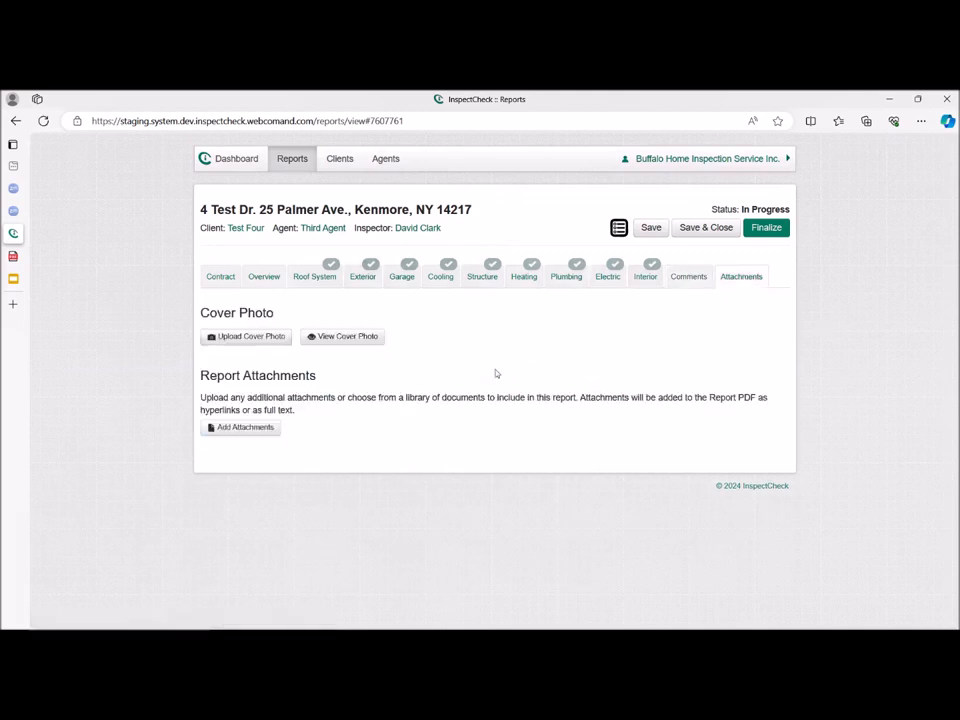
left_click(266, 342)
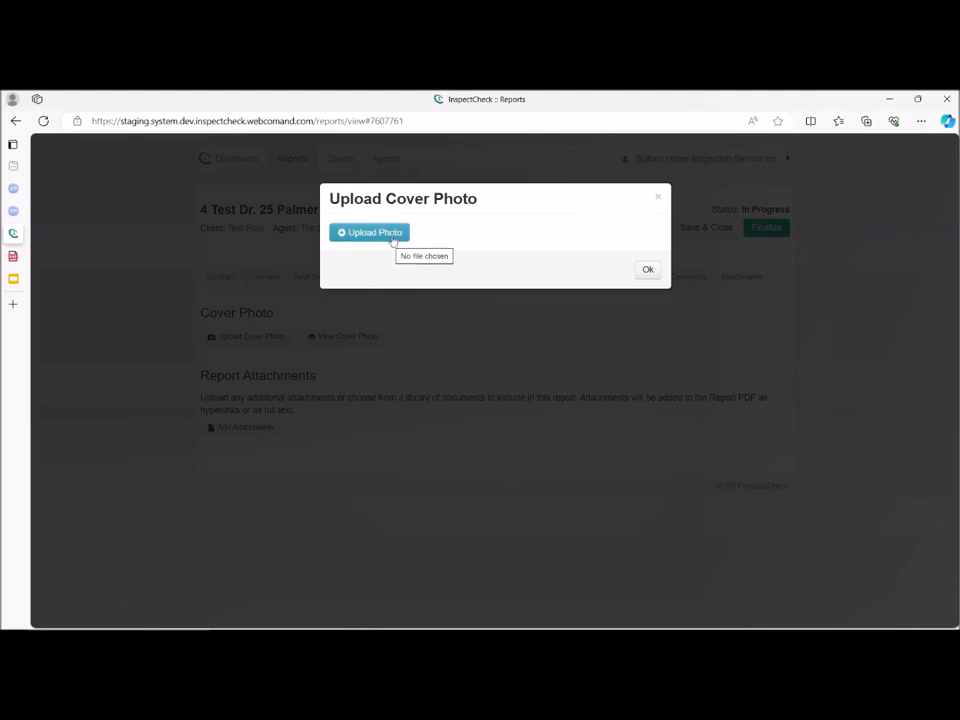
left_click(392, 236)
left_click(459, 238)
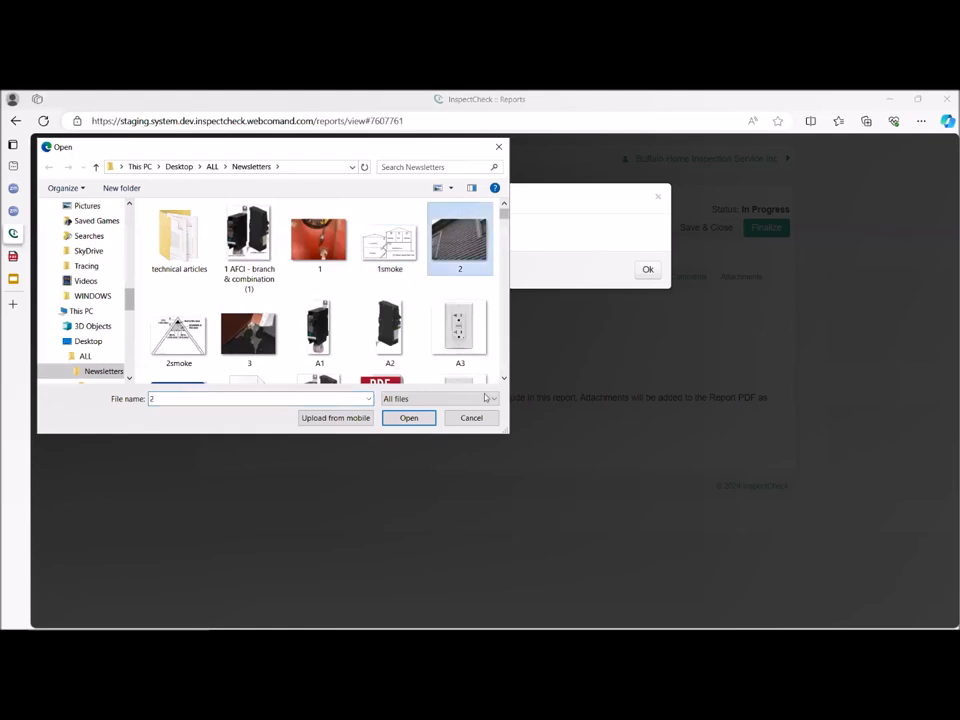
left_click(408, 418)
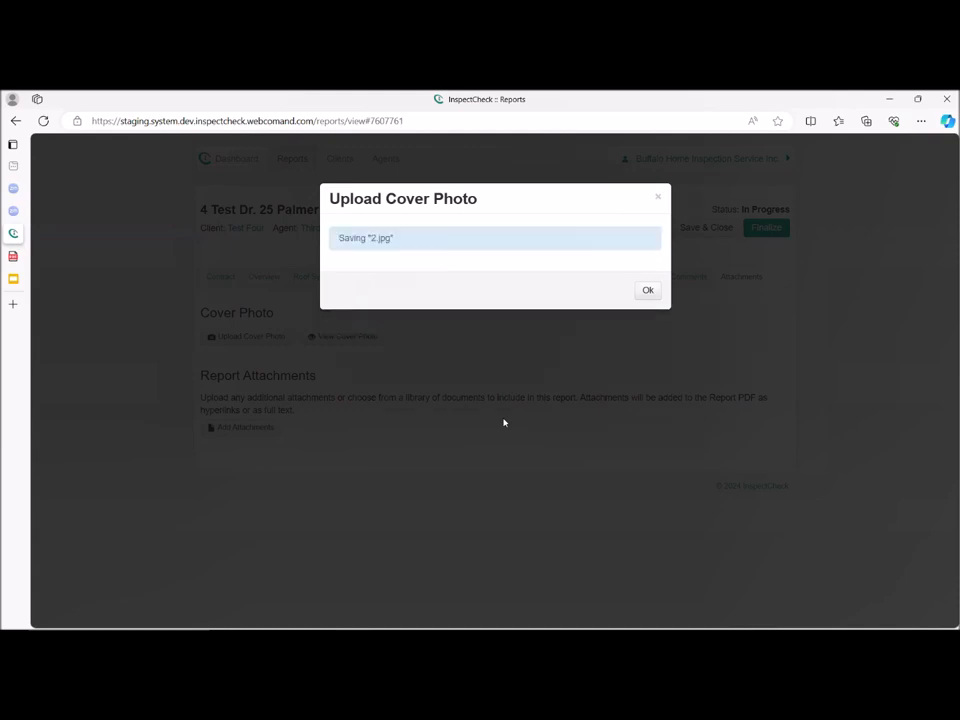
left_click(647, 291)
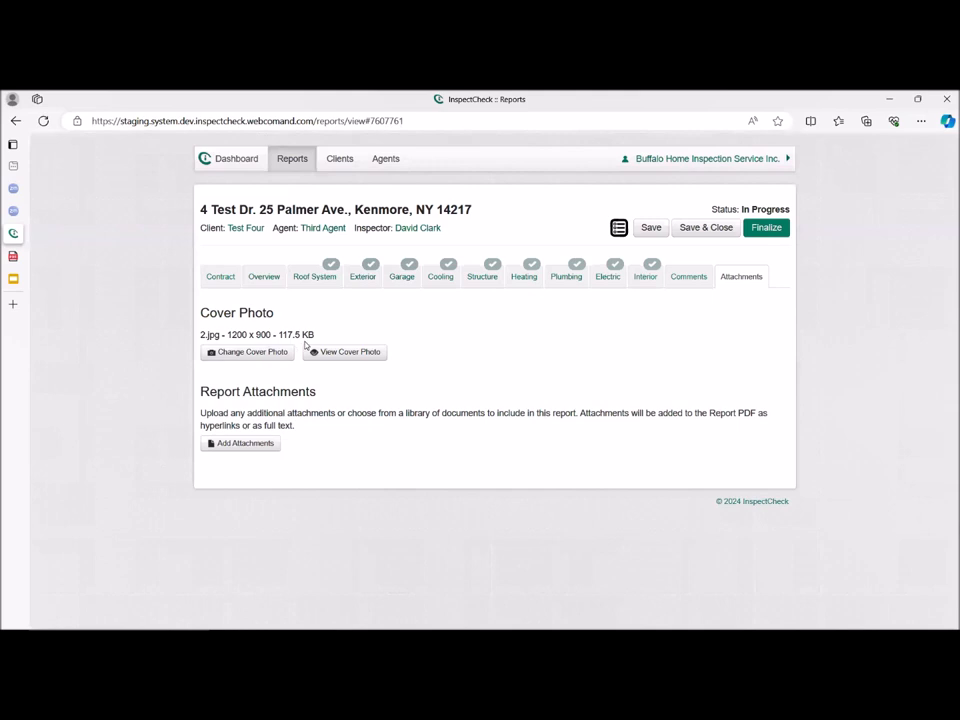
Attach Repairing Aluminum Wiring from the library's Electric Service category and set it to Link Only.
left_click(256, 451)
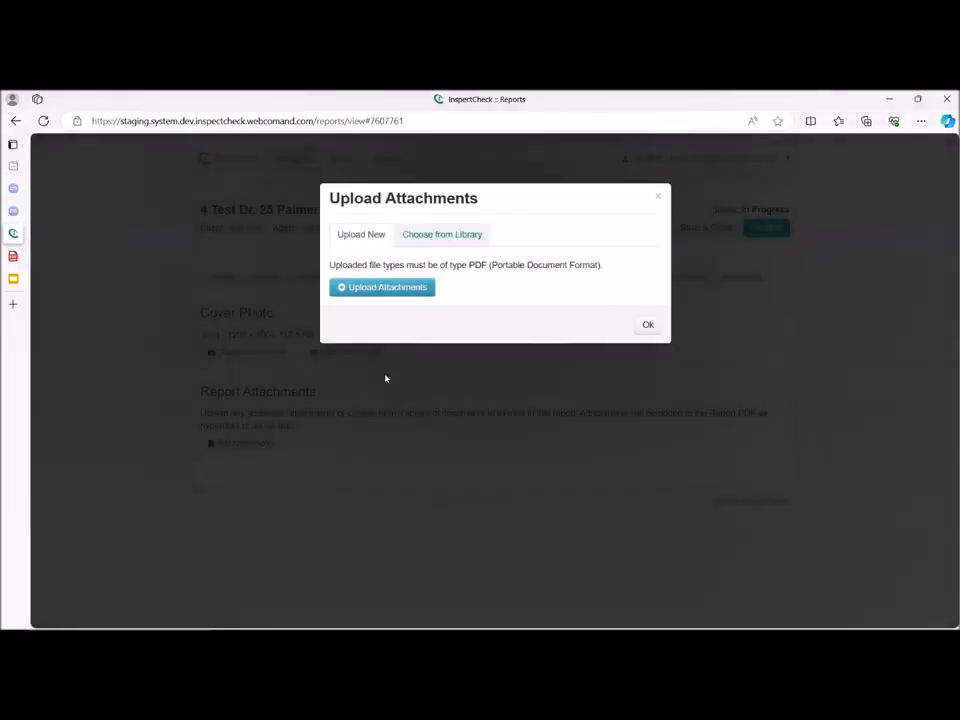
left_click(454, 237)
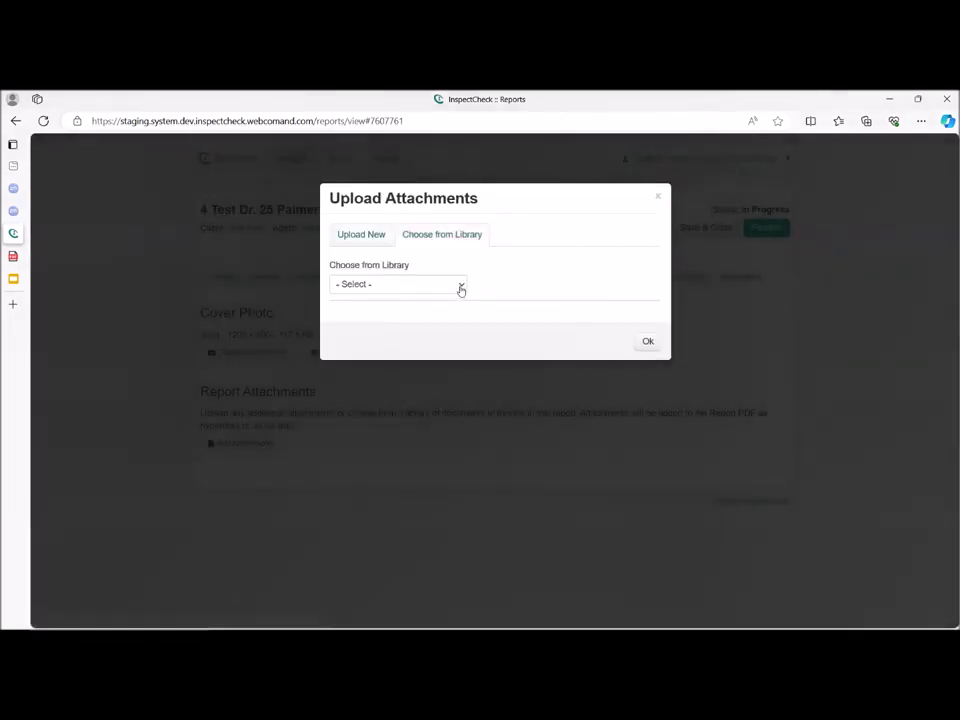
left_click(461, 287)
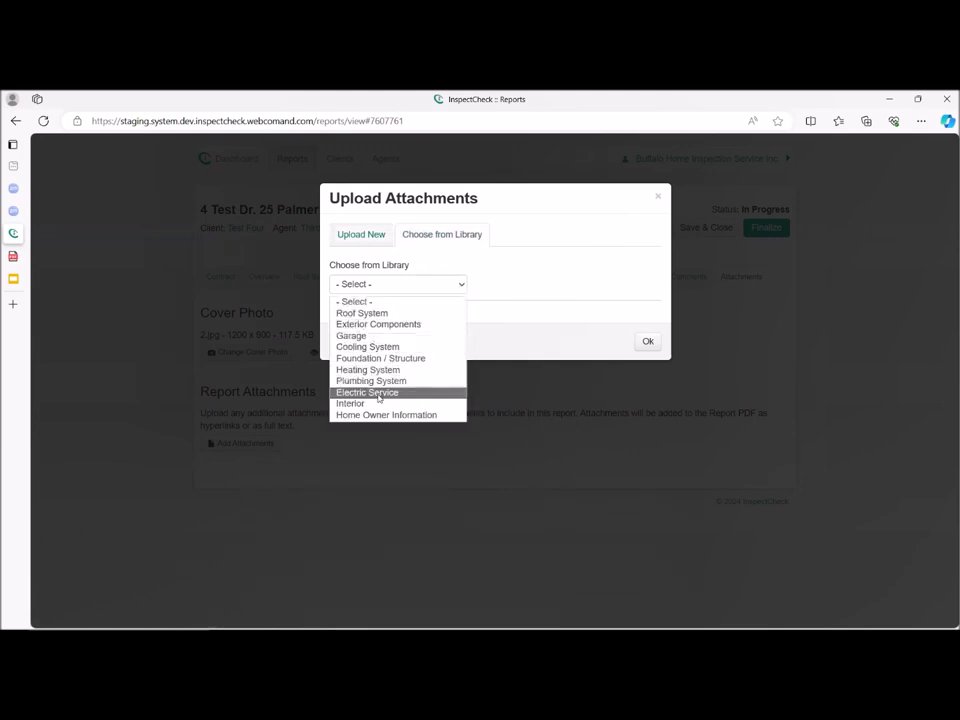
left_click(379, 395)
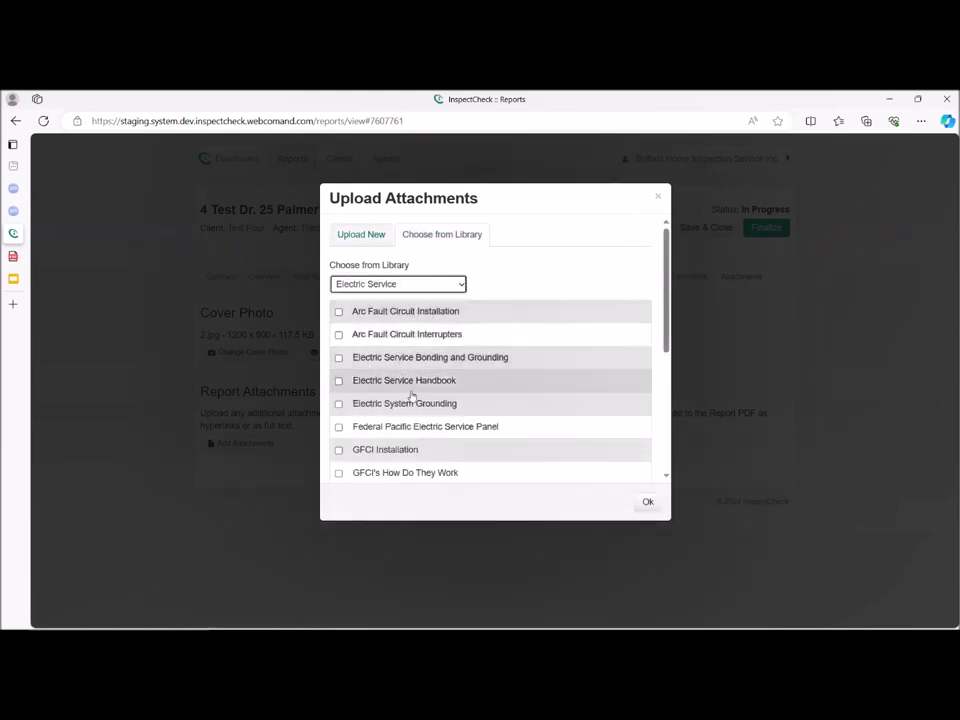
scroll(409, 413, "down", 5)
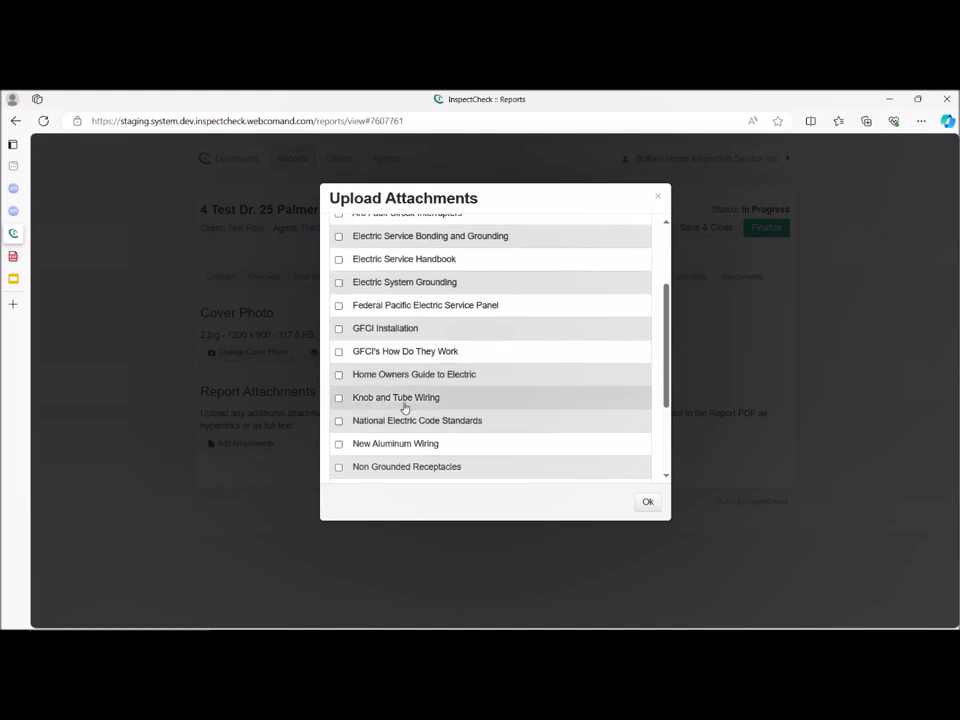
scroll(410, 402, "down", 3)
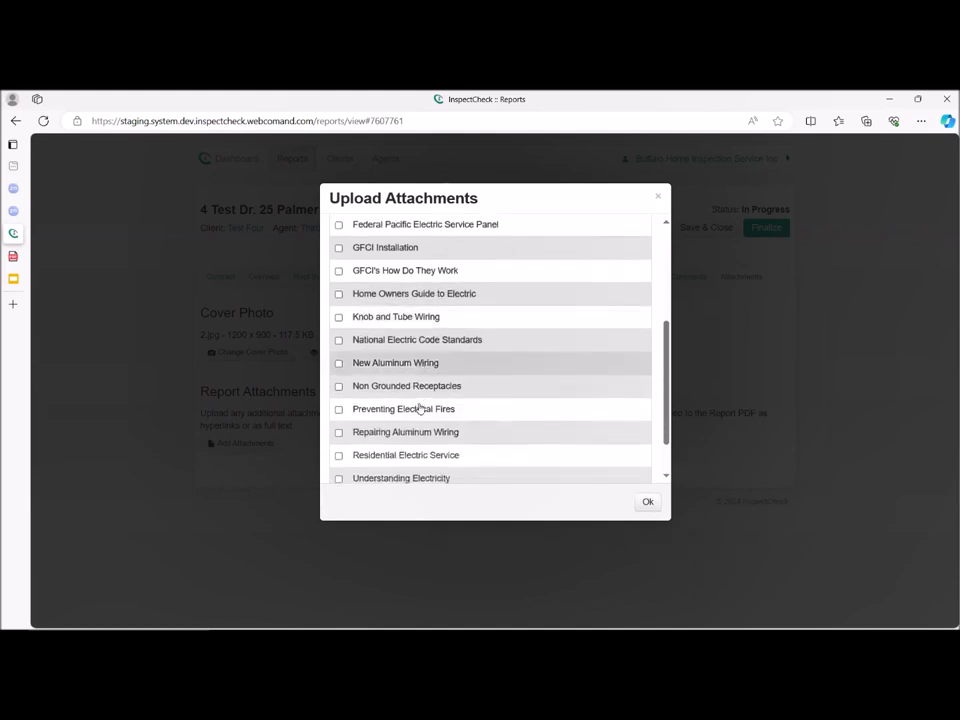
scroll(420, 408, "down", 1)
left_click(339, 392)
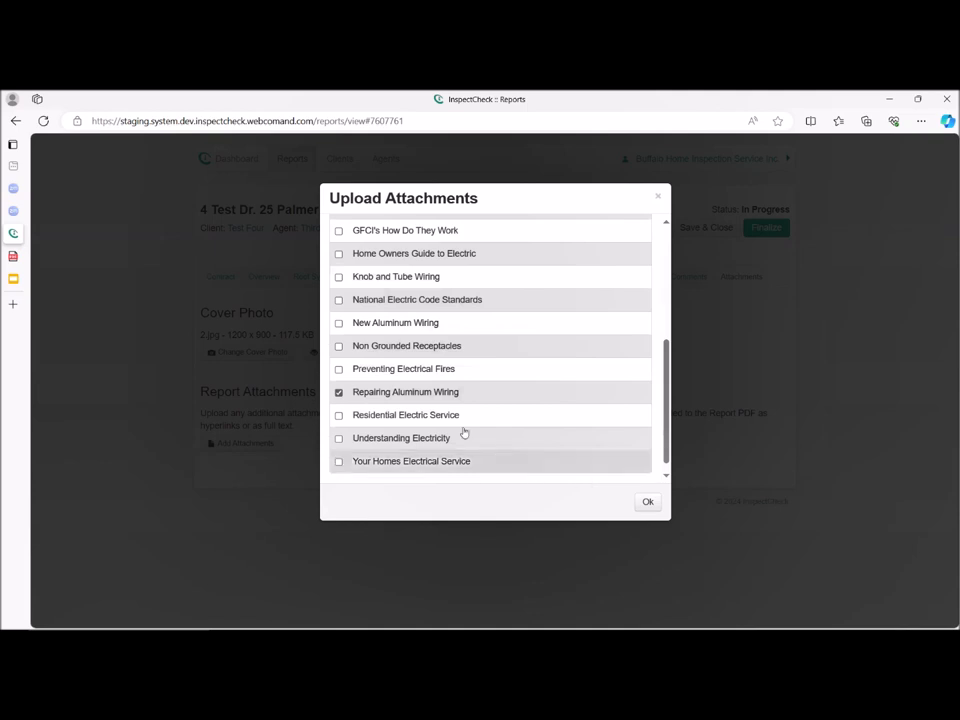
left_click(646, 503)
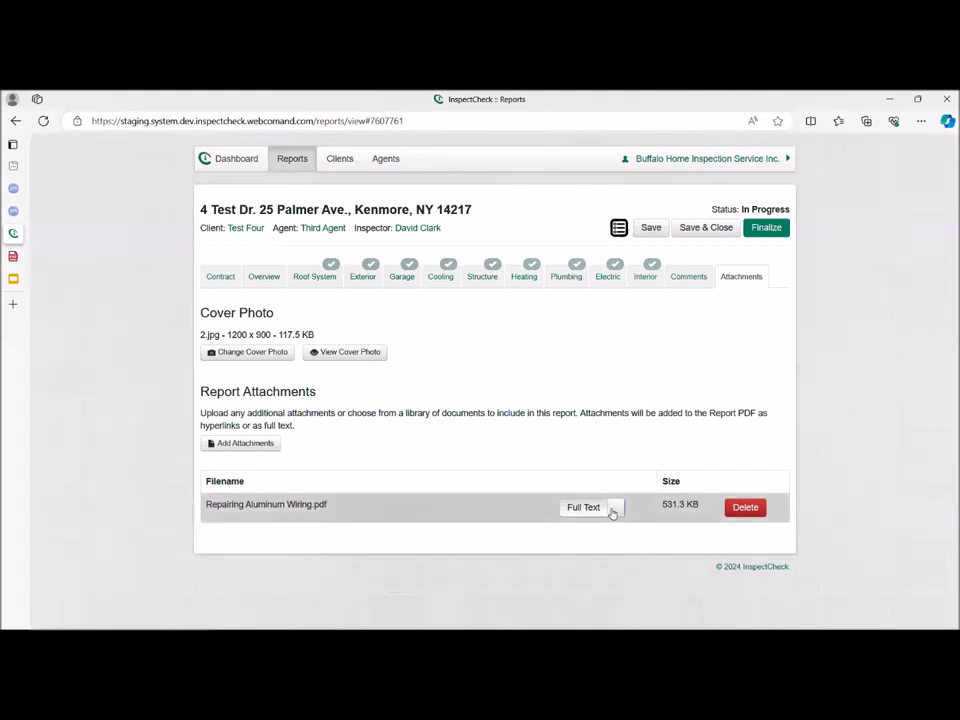
left_click(613, 512)
Upload the RADON REPORT PDF from the Desktop as an additional report attachment.
left_click(271, 447)
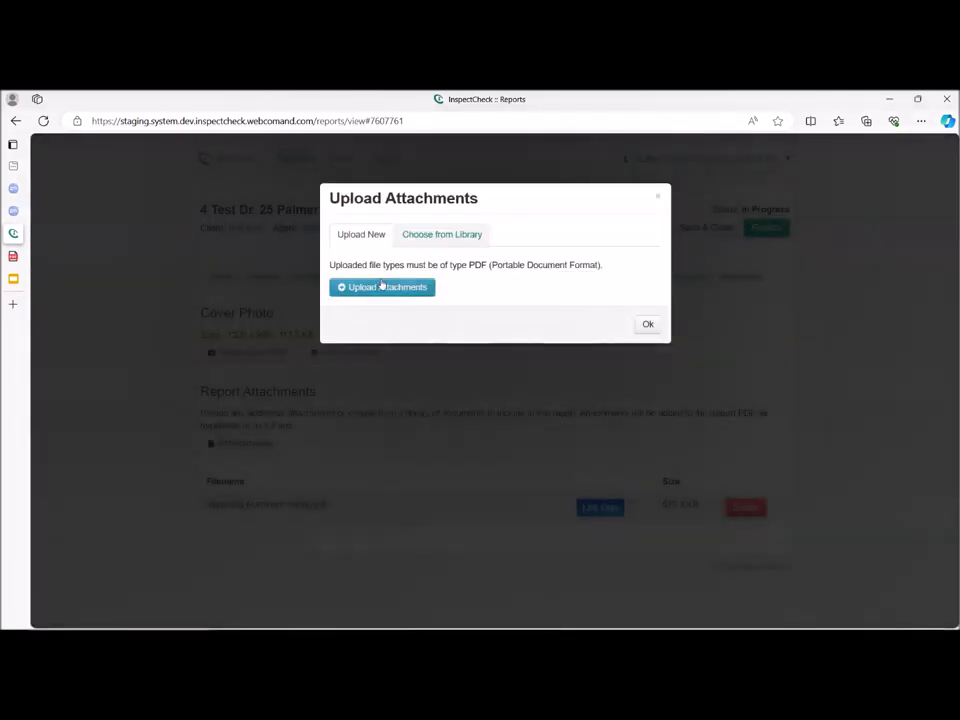
left_click(376, 289)
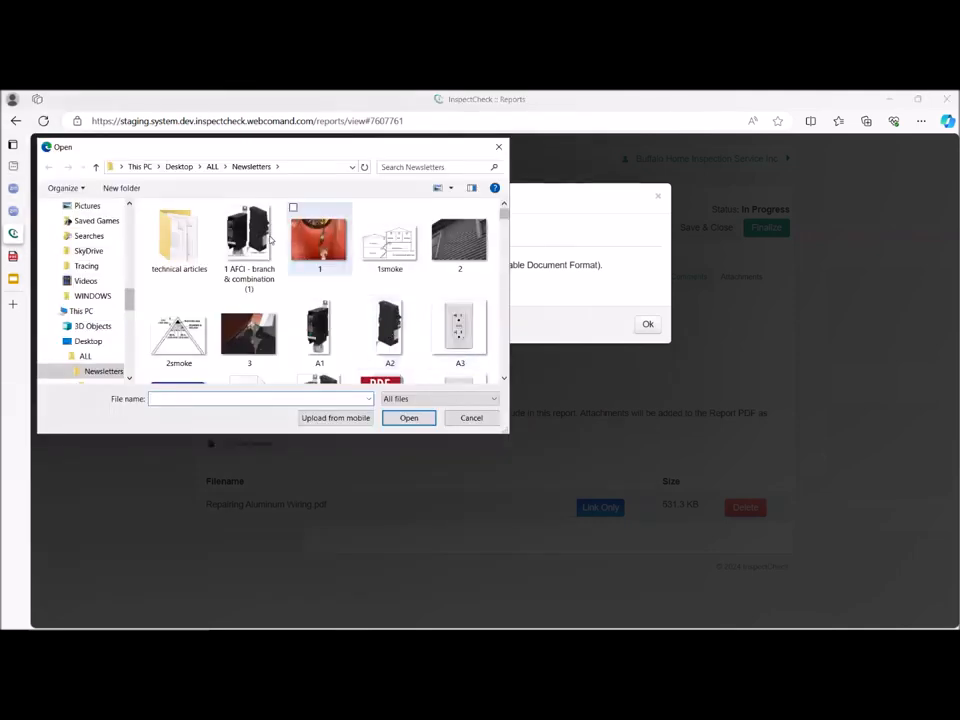
scroll(90, 260, "up", 3)
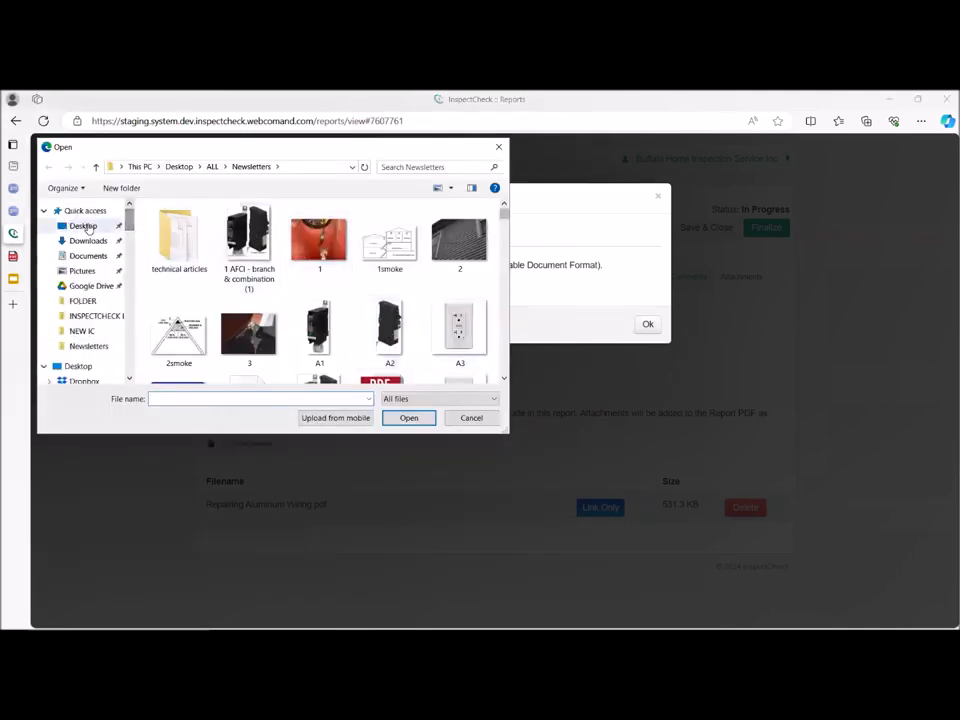
left_click(86, 222)
left_click(168, 306)
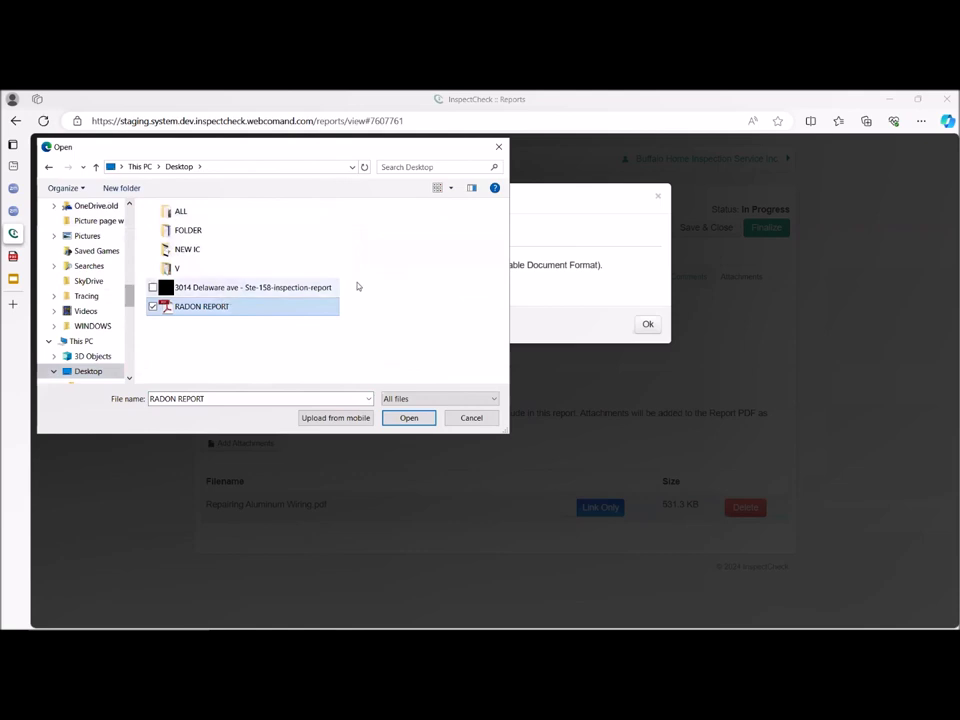
double_click(300, 310)
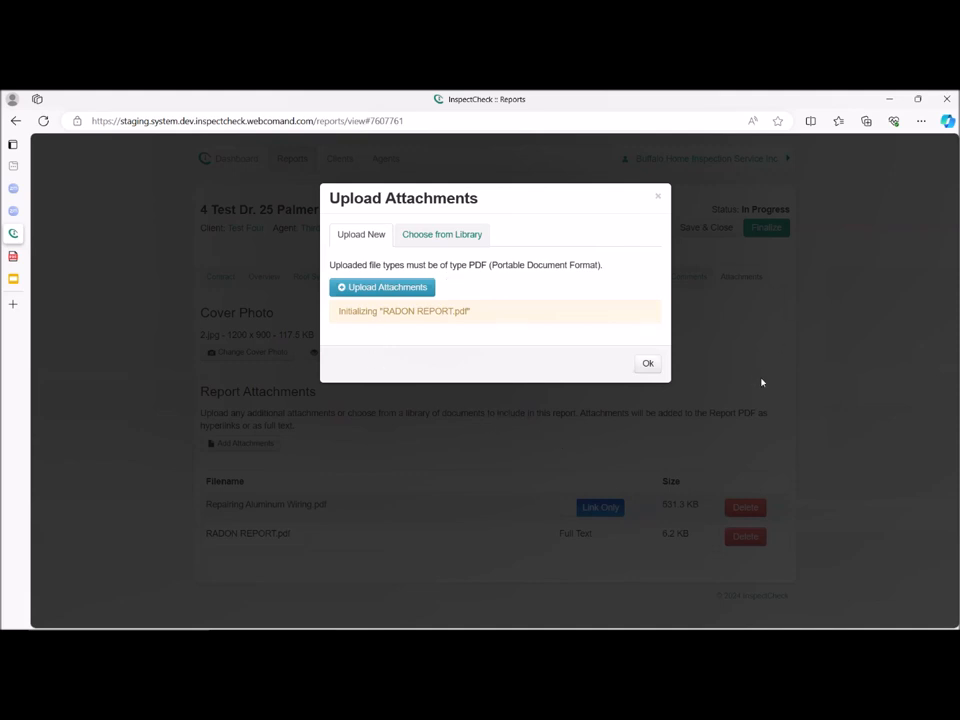
left_click(647, 365)
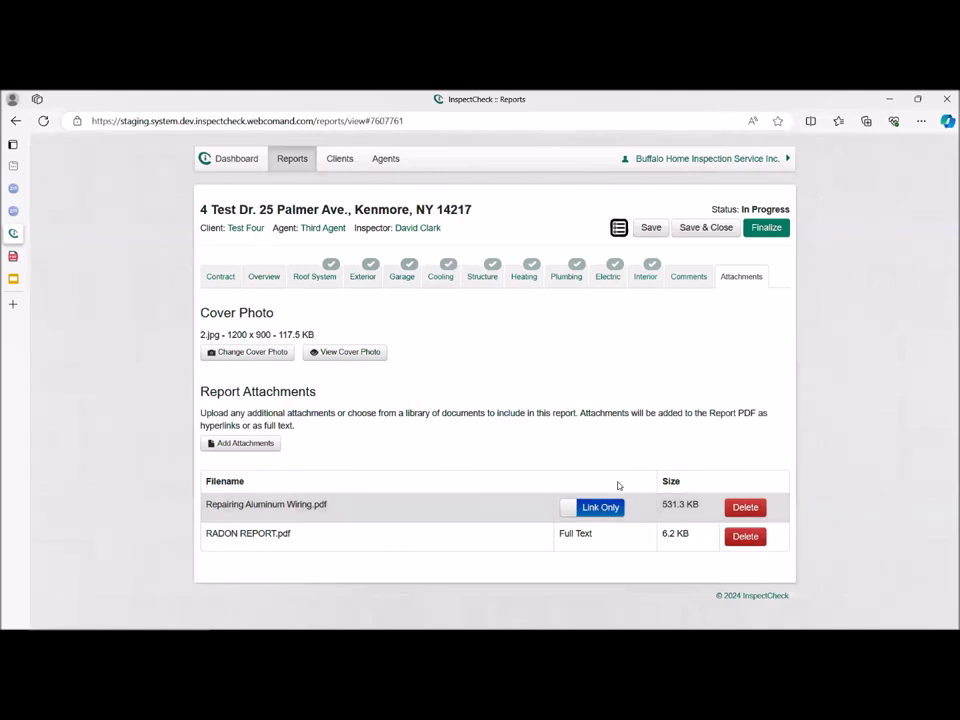
Start finalizing the inspection report.
left_click(765, 228)
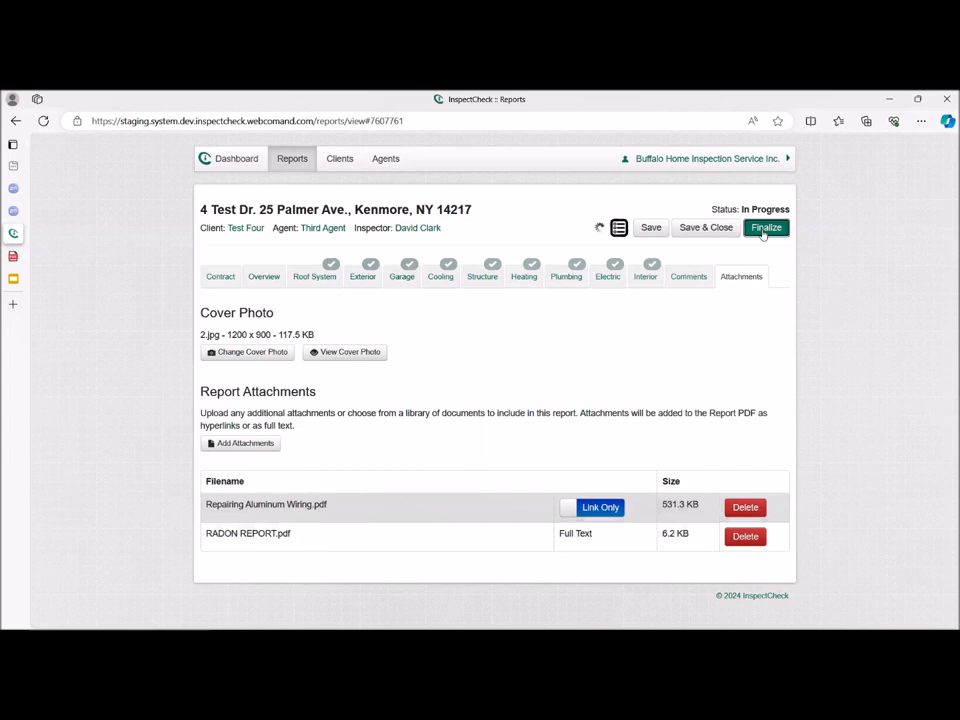